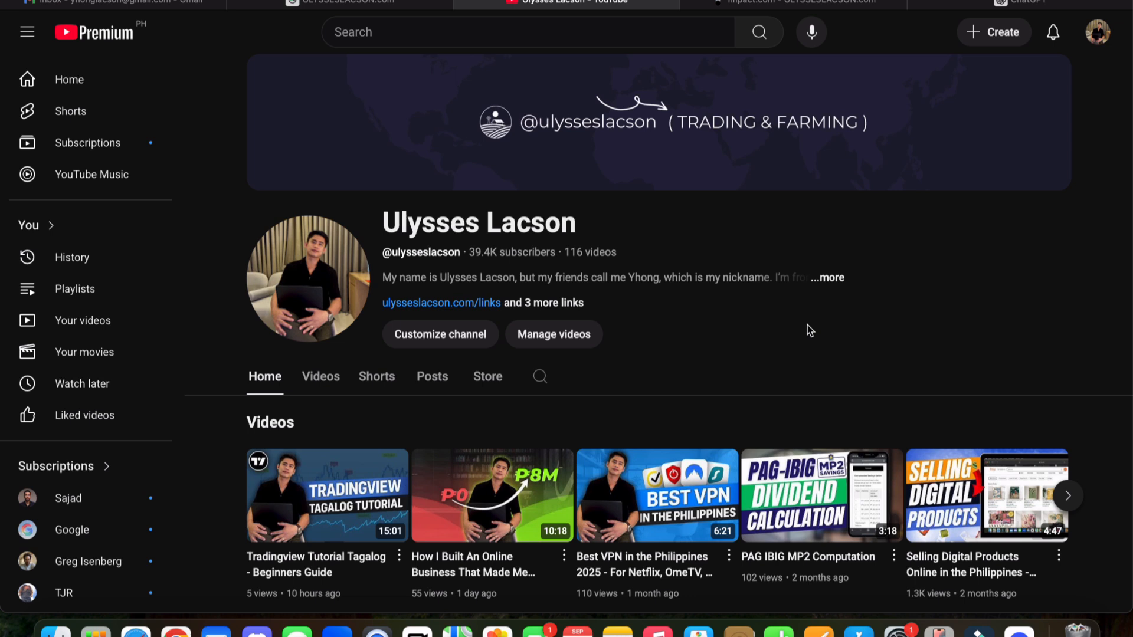
scroll(809, 329, "down", 1)
scroll(809, 330, "up", 1)
scroll(843, 309, "down", 2)
scroll(844, 312, "up", 2)
Switch to the impact.com report and examine the clicks, actions and earnings of each affiliate program.
left_click(846, 2)
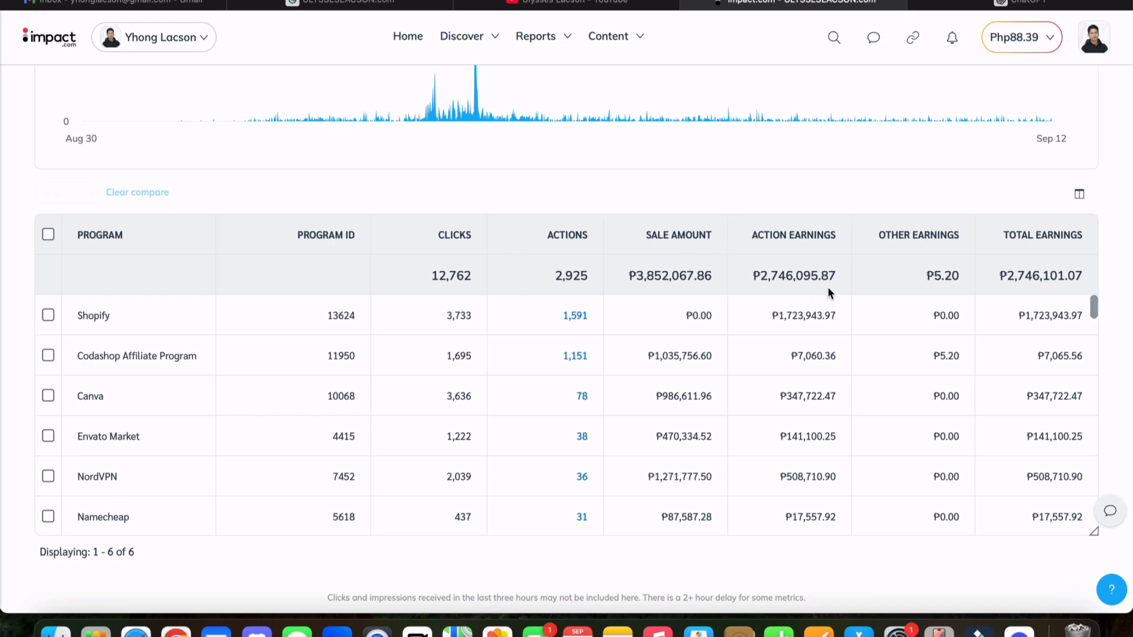
scroll(358, 257, "up", 2)
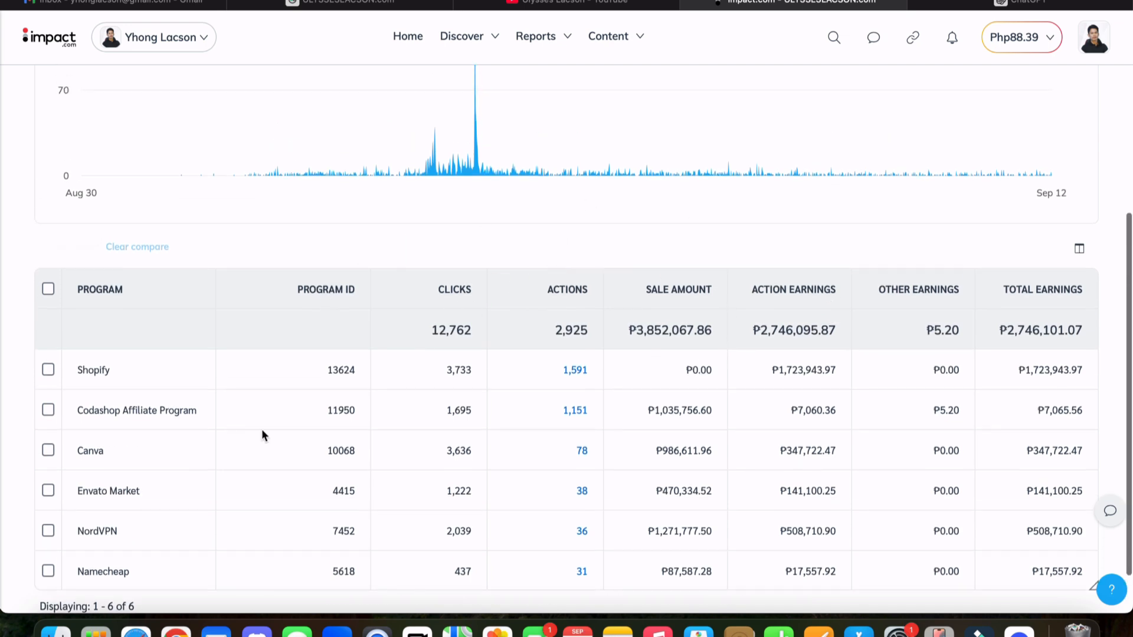
scroll(132, 400, "down", 2)
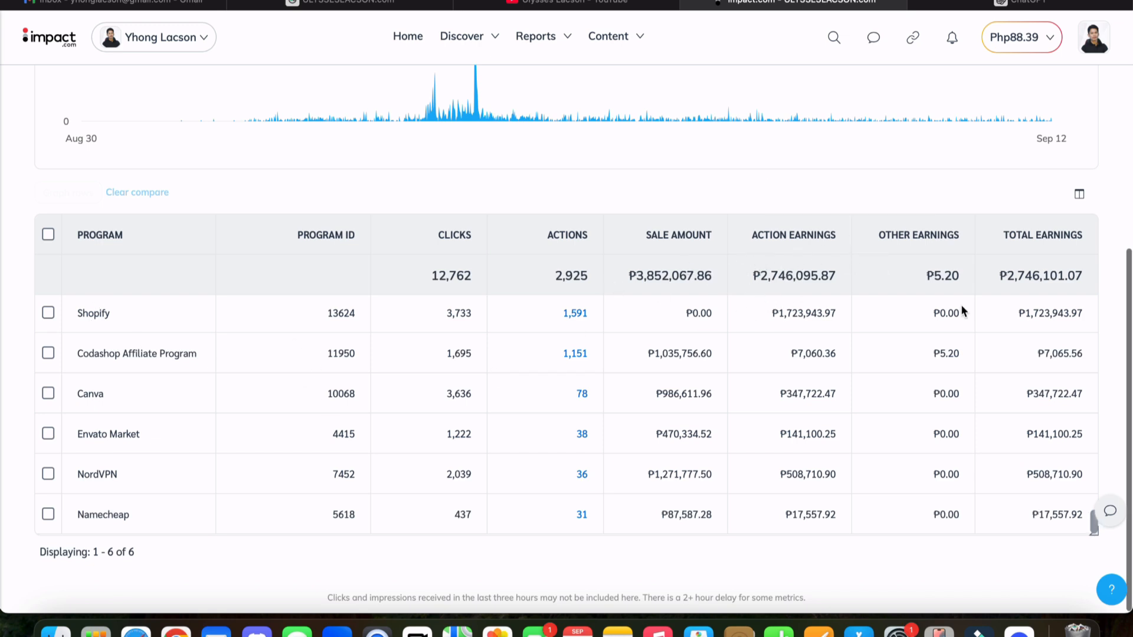
scroll(743, 254, "up", 1)
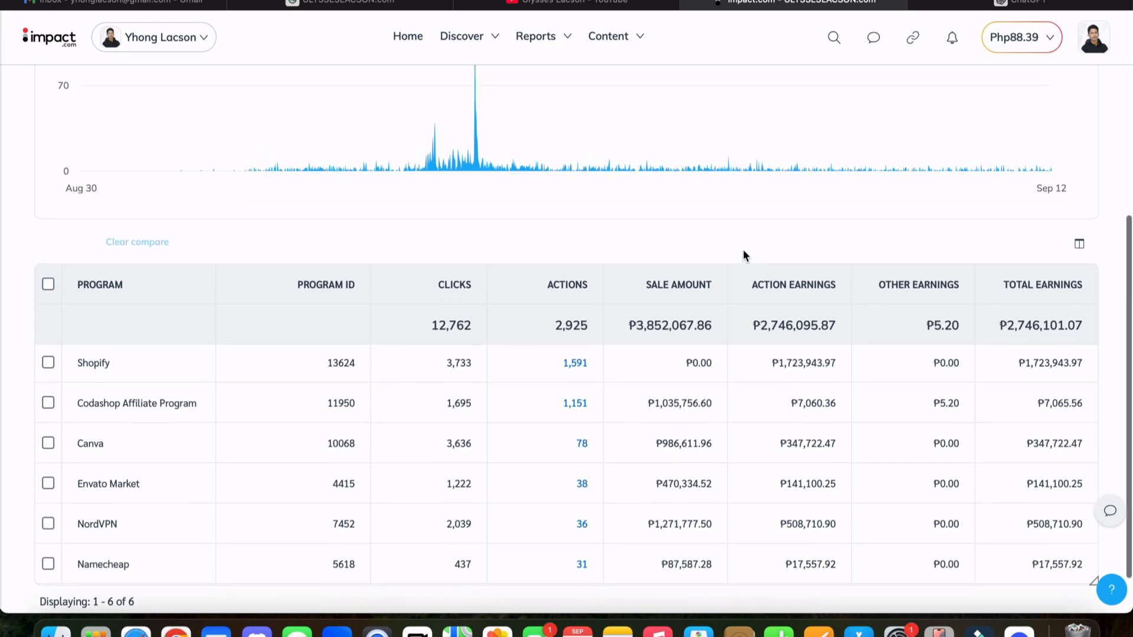
scroll(301, 391, "down", 1)
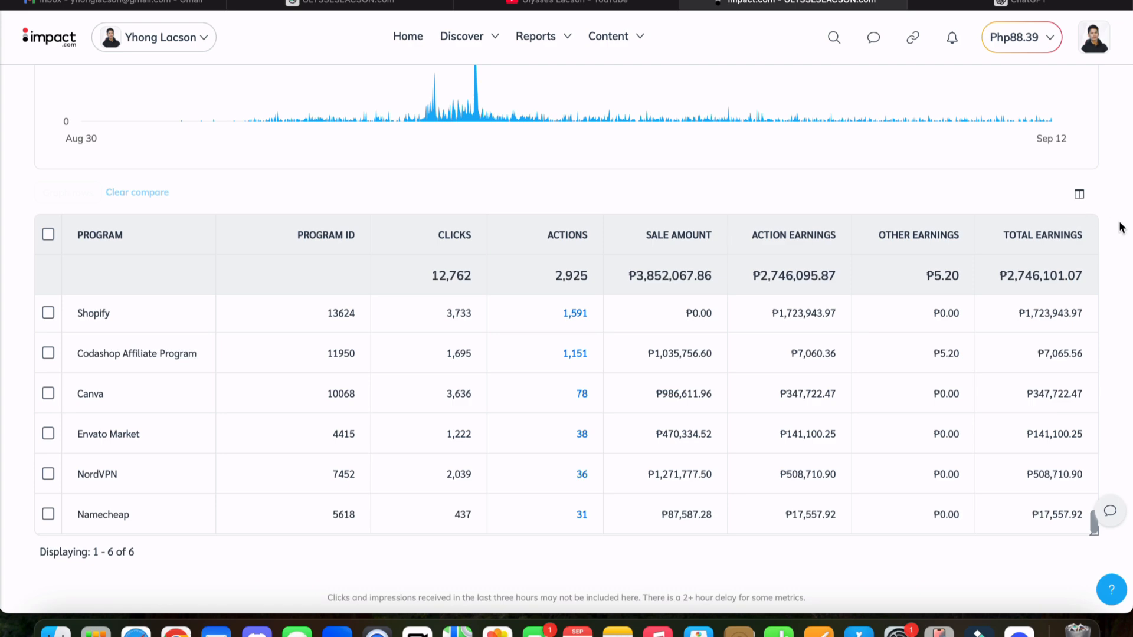
Return to the YouTube channel page, view the Google Account creation form in Chrome, and switch back to Safari.
key("ctrl+shift+Tab")
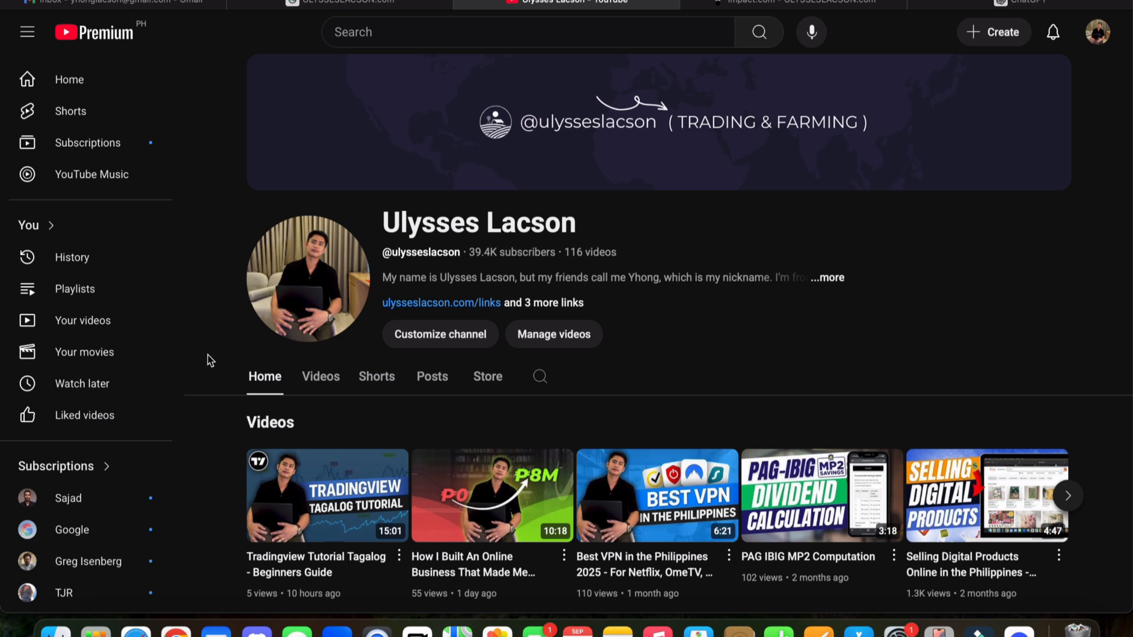
left_click(177, 630)
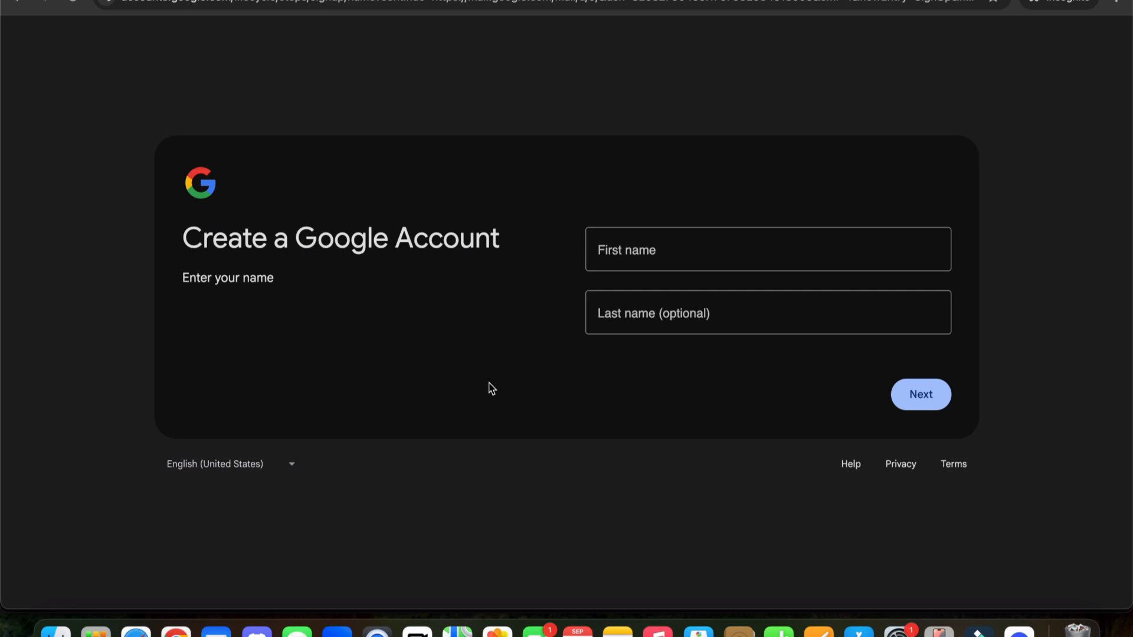
left_click(136, 630)
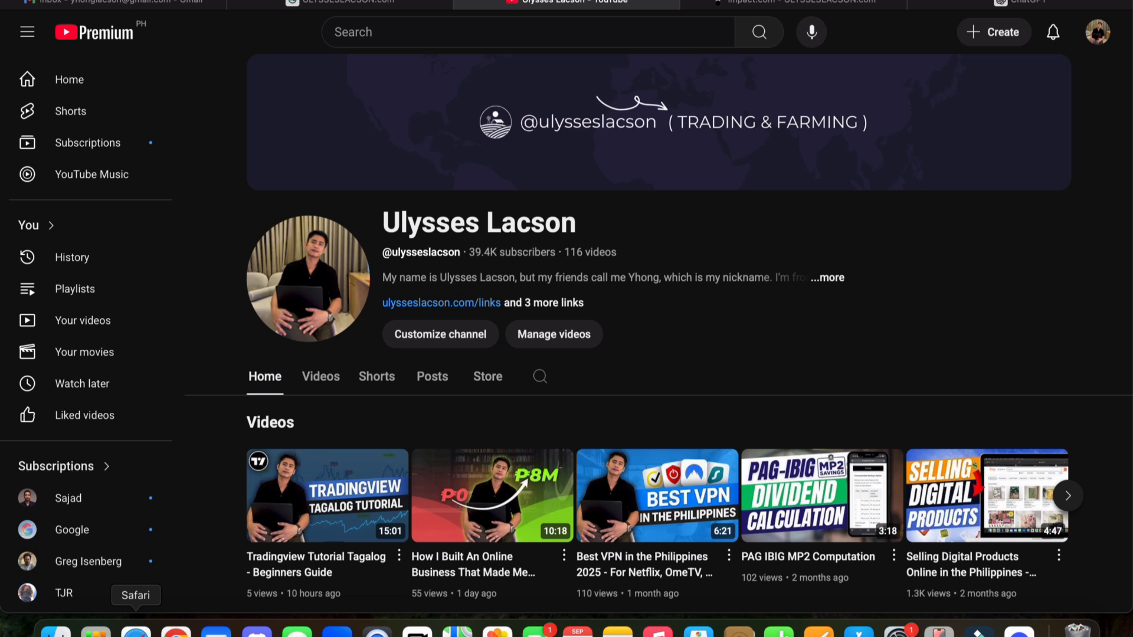
Switch to the Gmail inbox in Chrome and open the Security settings of its Google Account.
left_click(176, 630)
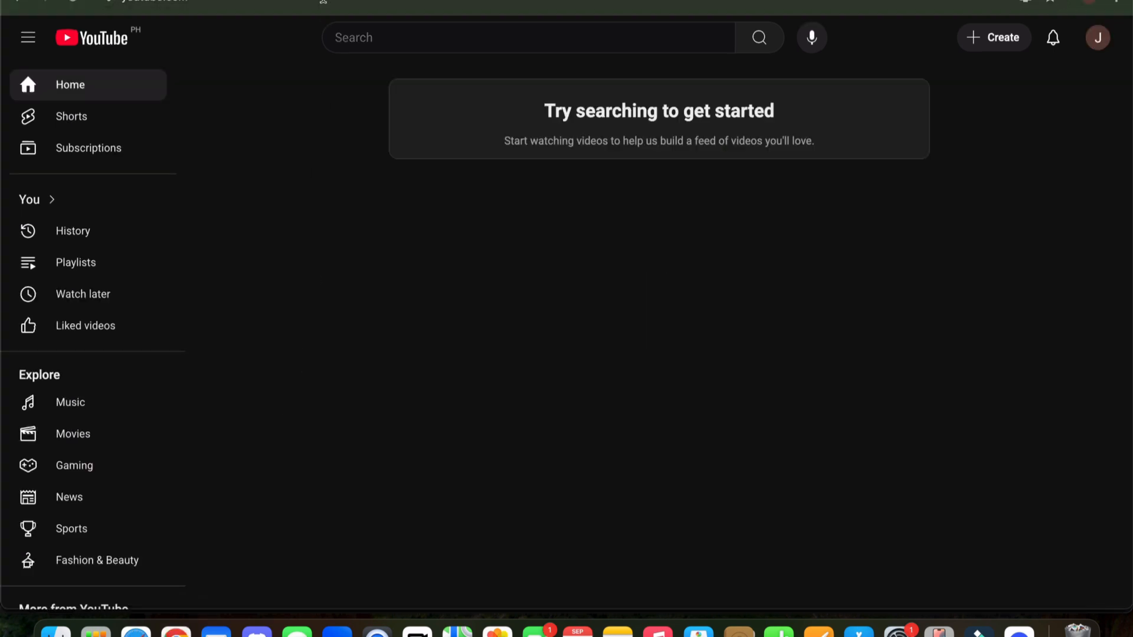
key("ctrl+Tab")
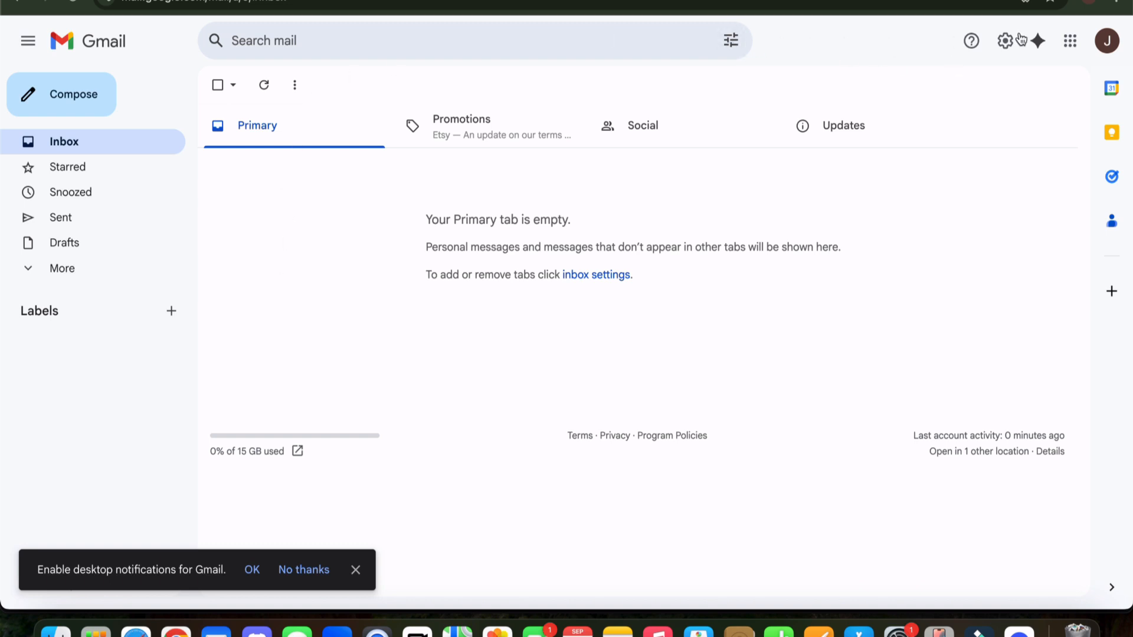
left_click(1106, 47)
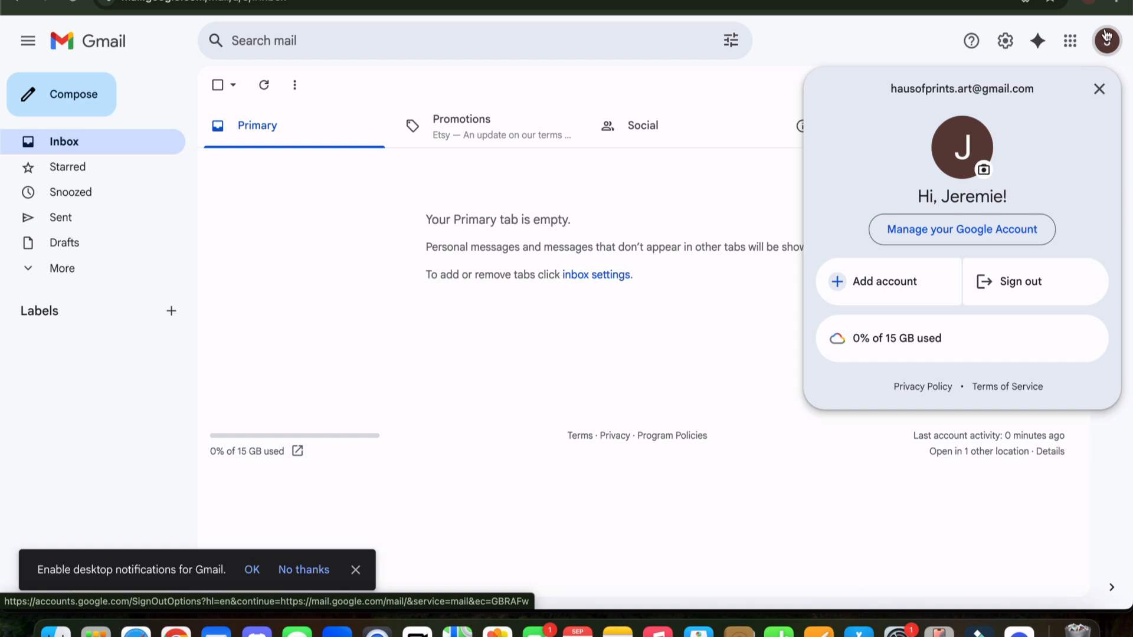
left_click(905, 238)
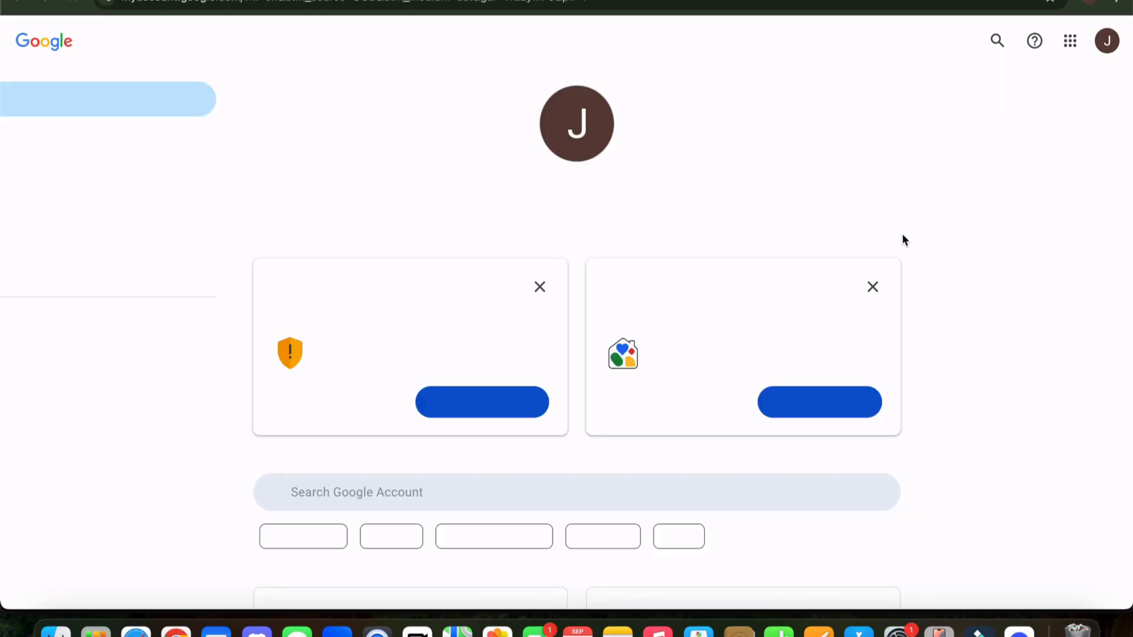
left_click(89, 203)
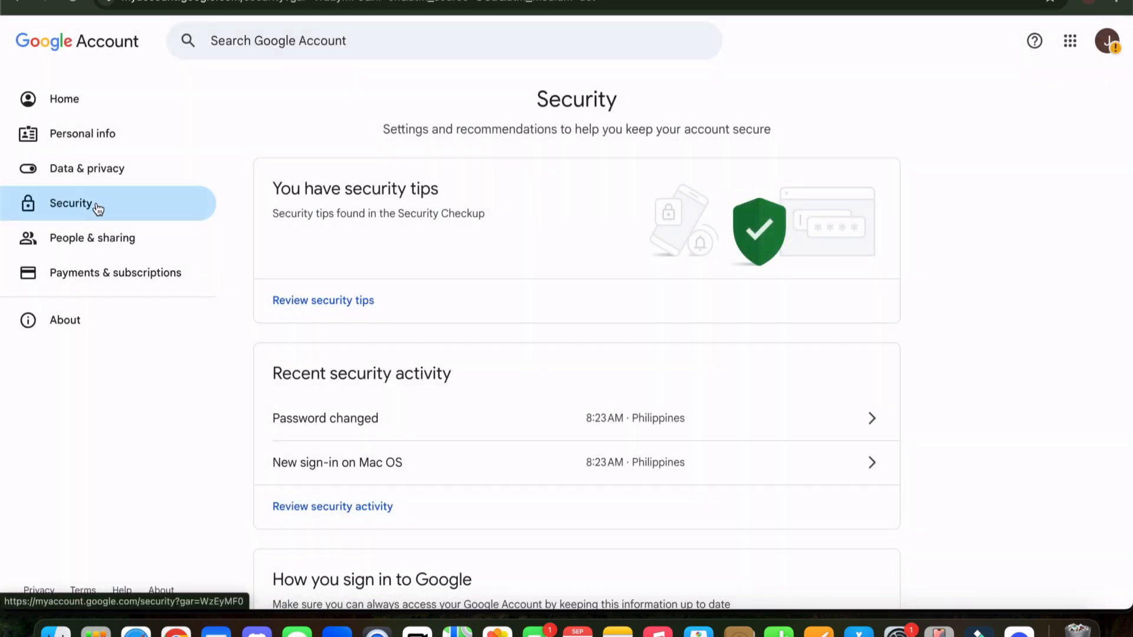
Examine the Google sign-in options, including 2-Step Verification, recovery phone and recovery email, and the signed-in devices.
scroll(540, 332, "down", 5)
scroll(546, 322, "down", 1)
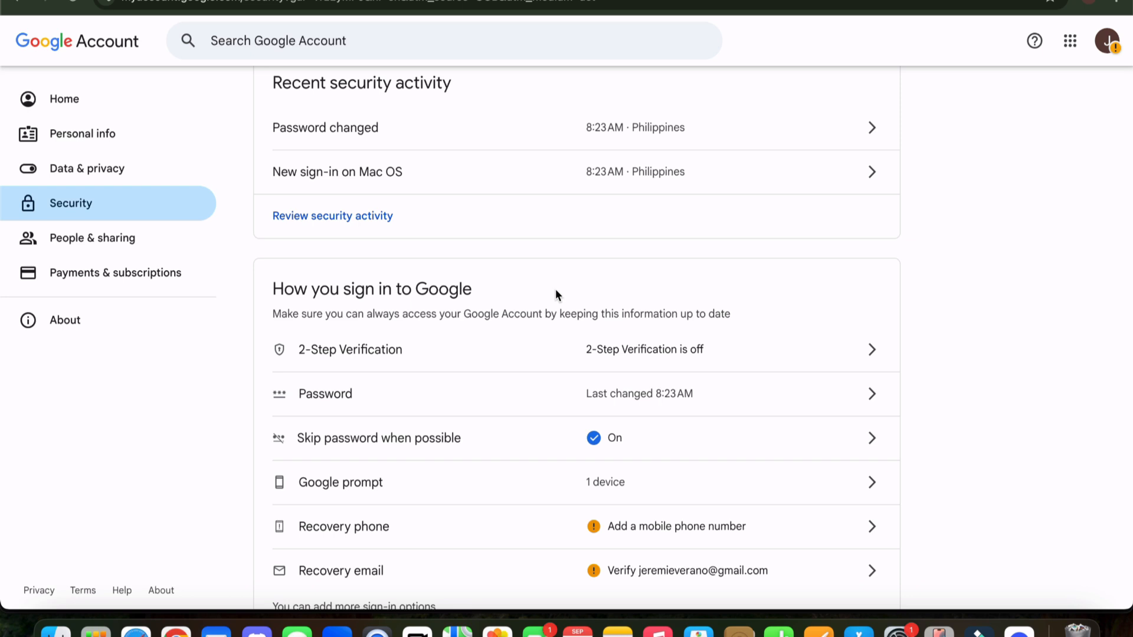
scroll(556, 303, "down", 4)
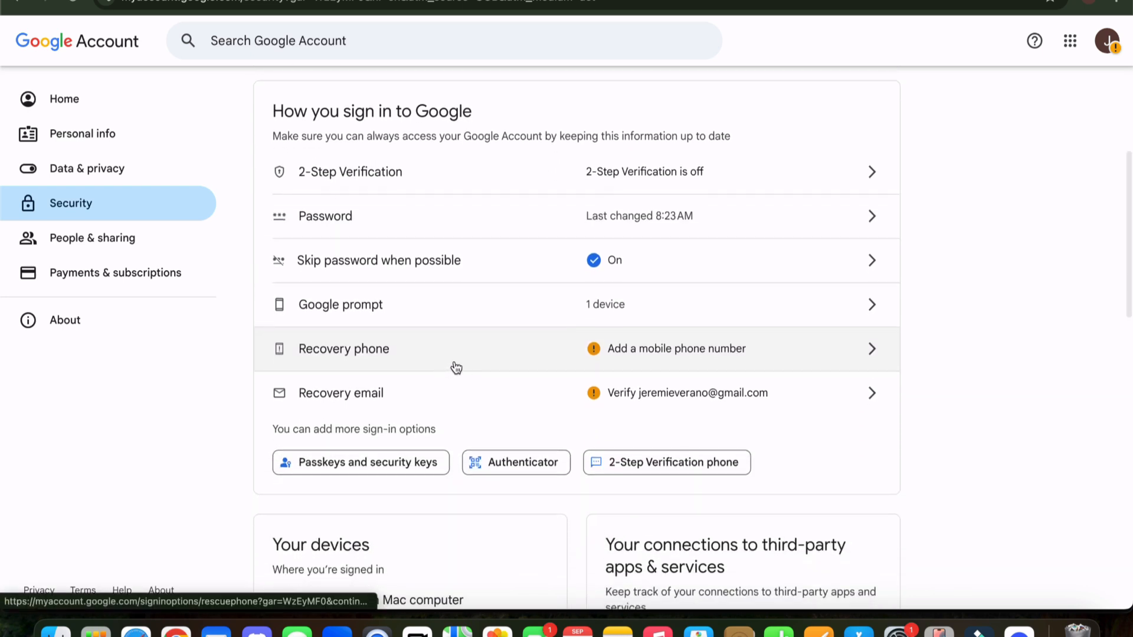
scroll(469, 364, "down", 1)
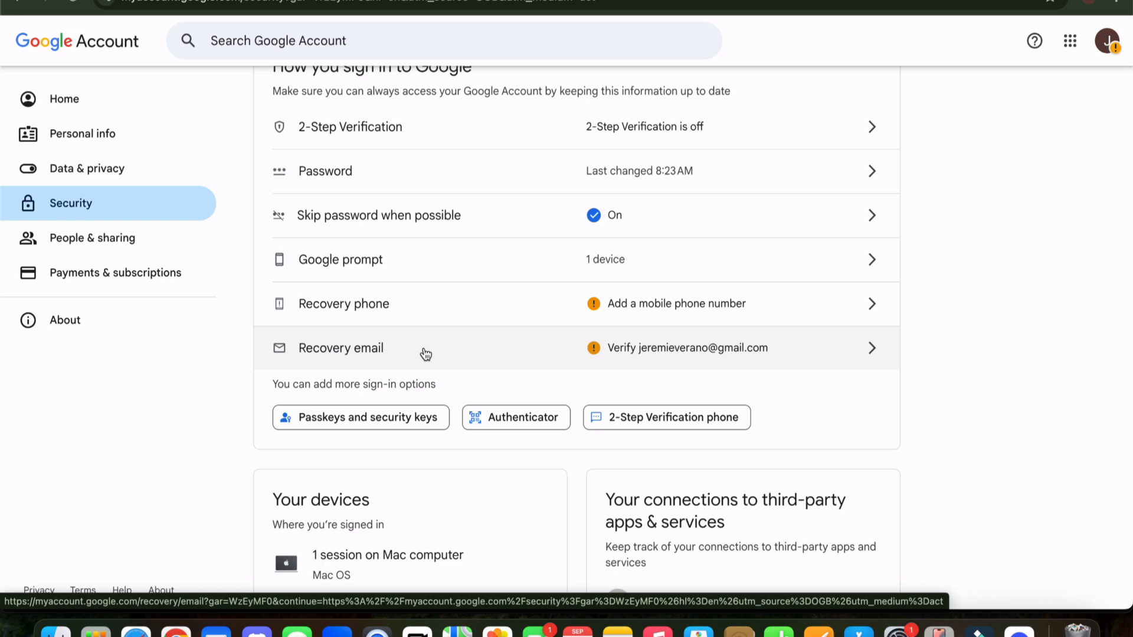
scroll(463, 340, "down", 2)
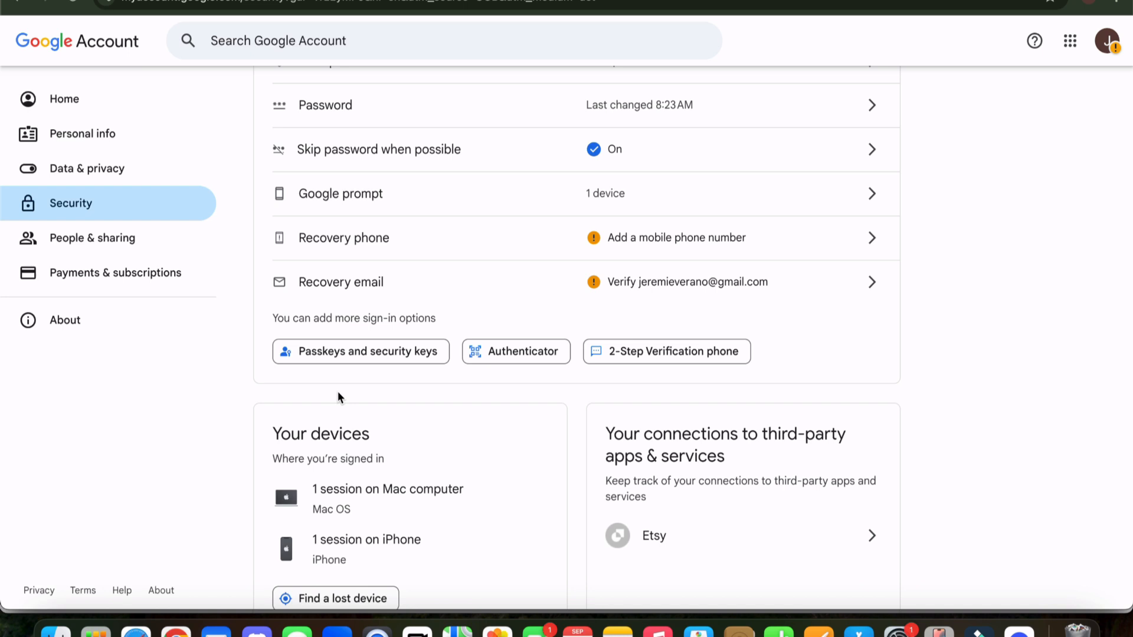
scroll(175, 409, "up", 5)
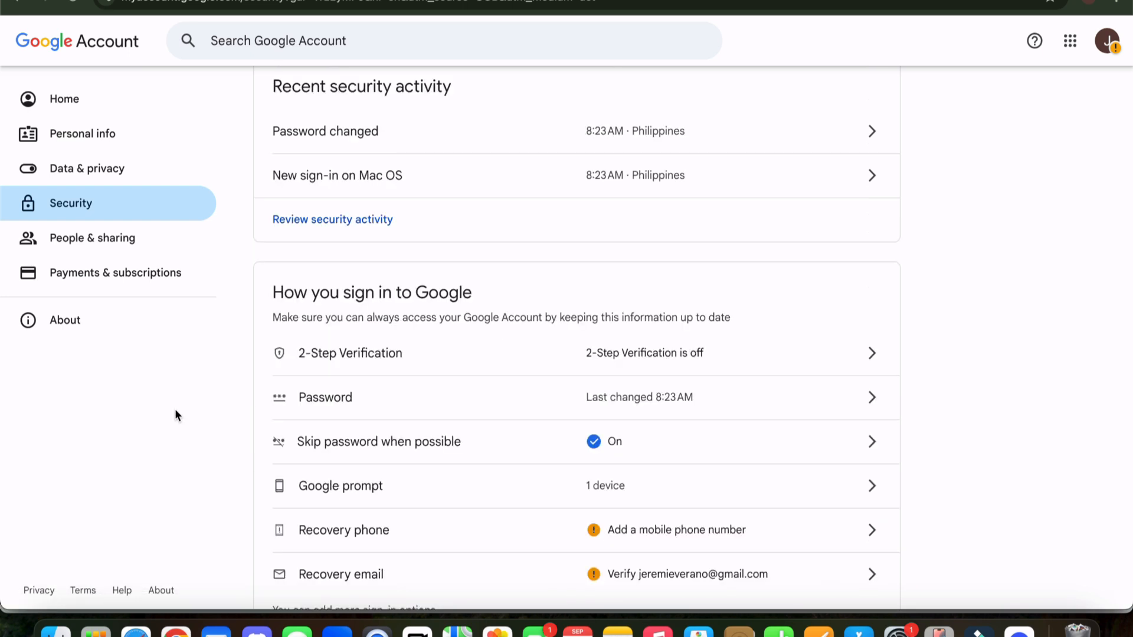
Go to the YouTube home page from the Google Account security page.
left_click(294, 12)
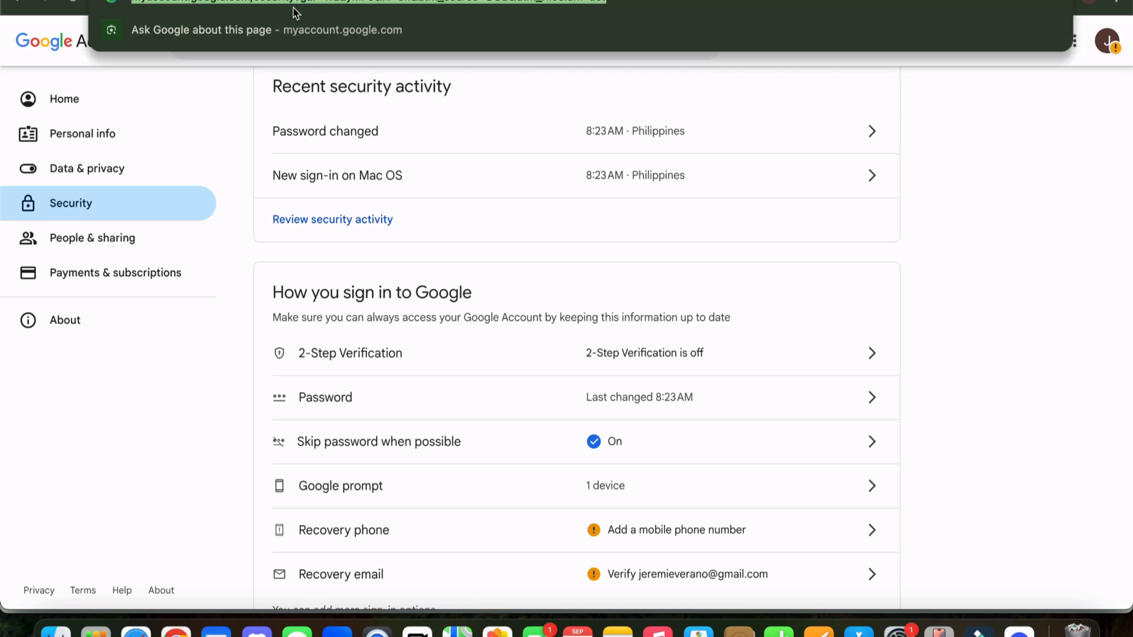
type("you")
key("Return")
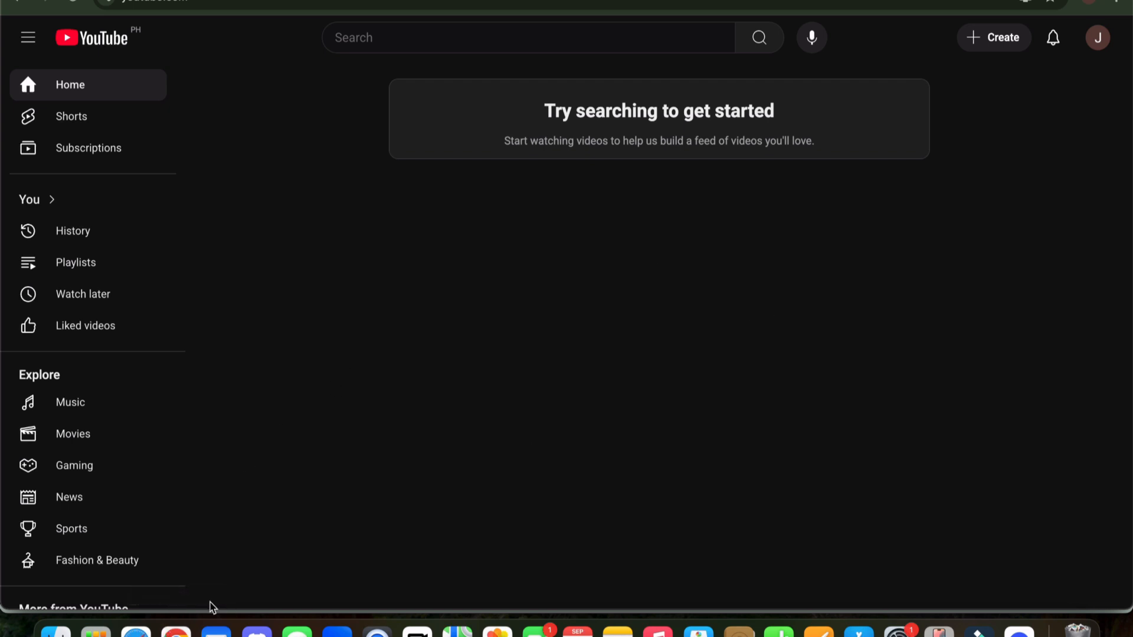
Switch to ChatGPT in Safari and submit the prompt "give me name idea for a youtube channel creating garden videos".
left_click(136, 631)
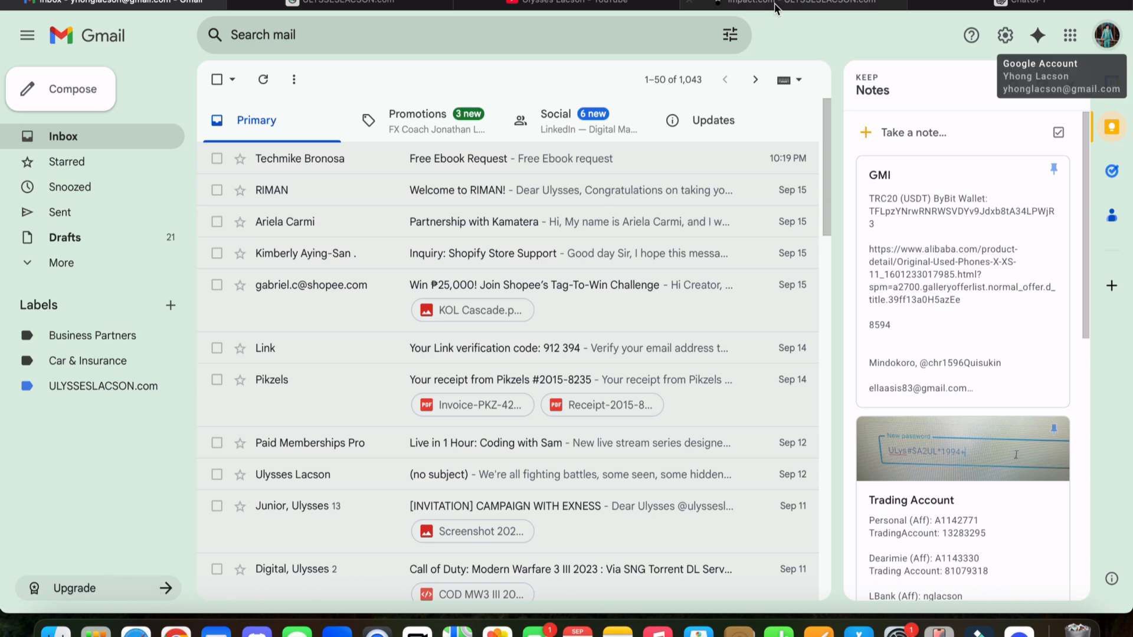
left_click(994, 5)
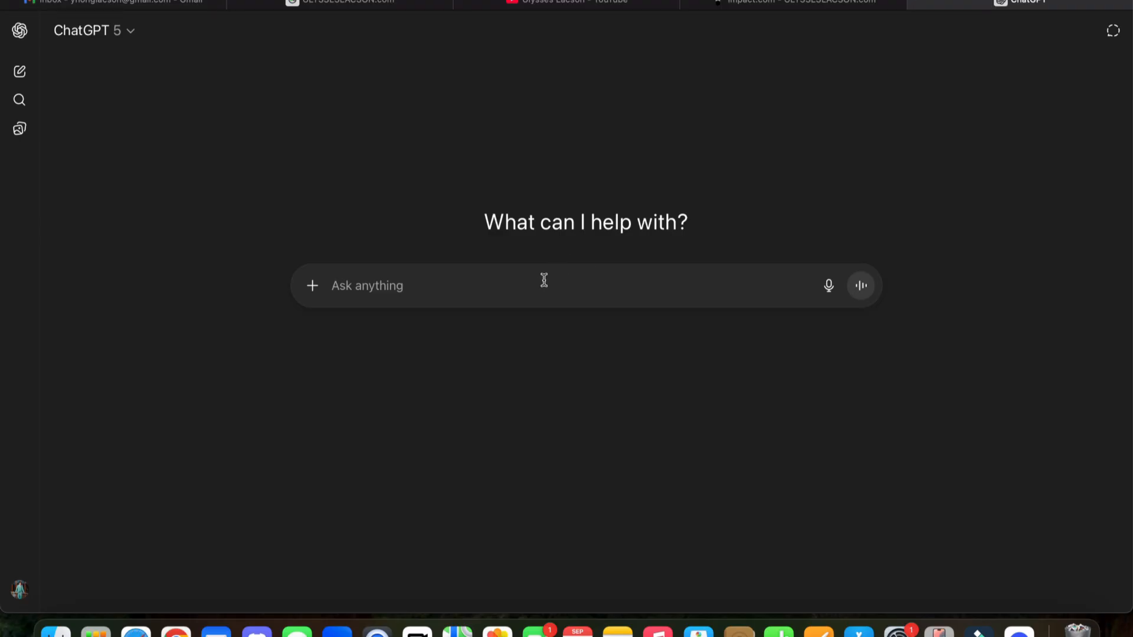
type("gi")
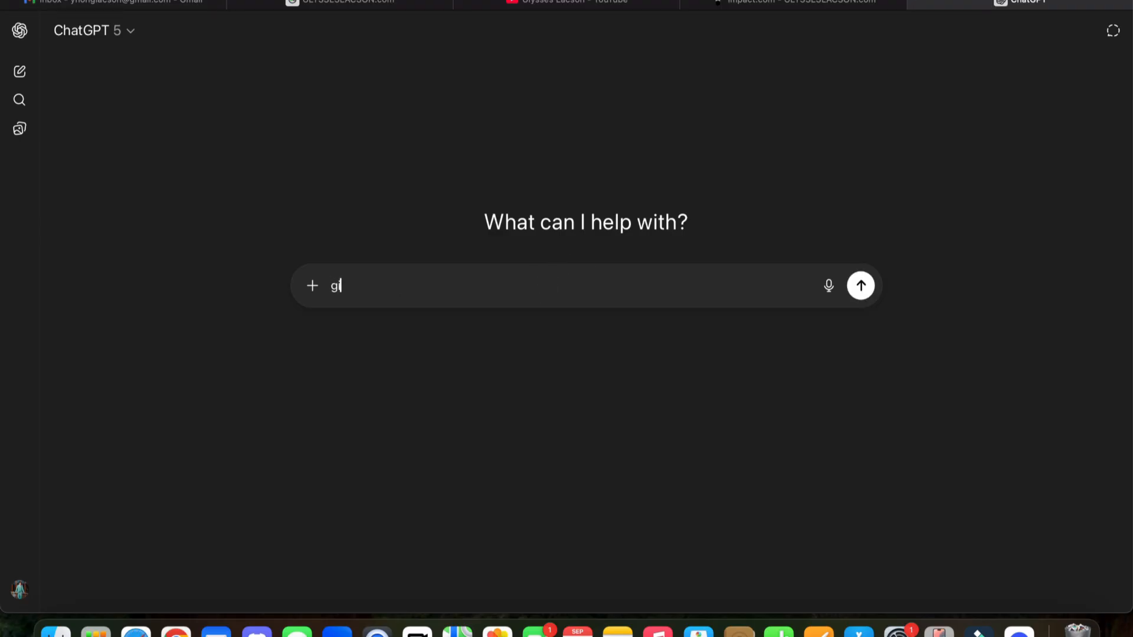
type("ve me name idea for a")
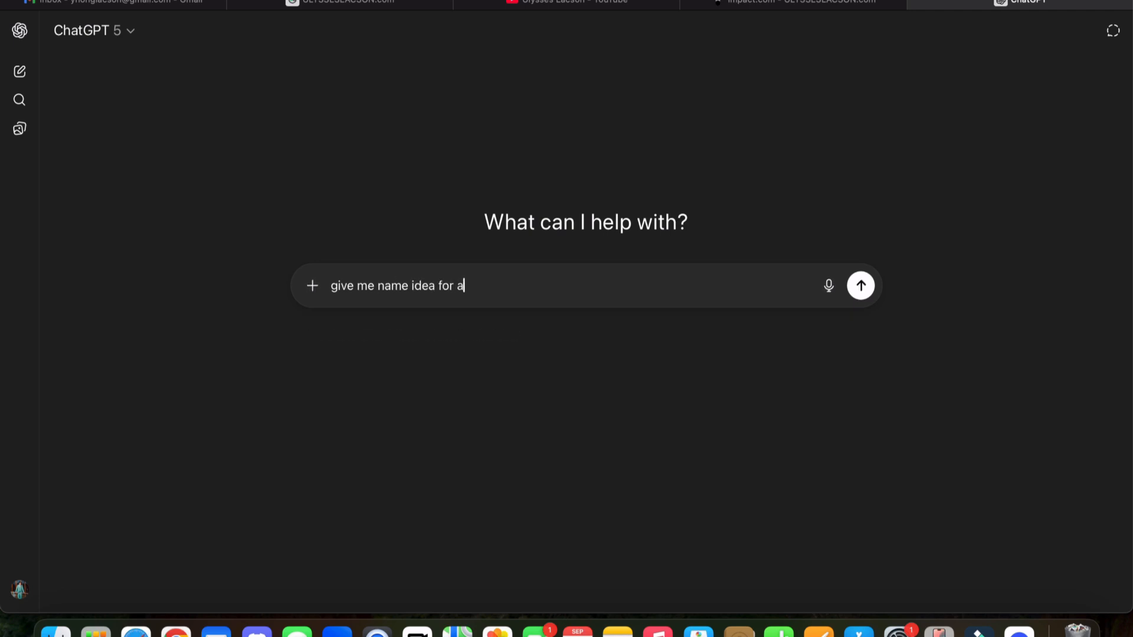
type(" youtube channel creating ")
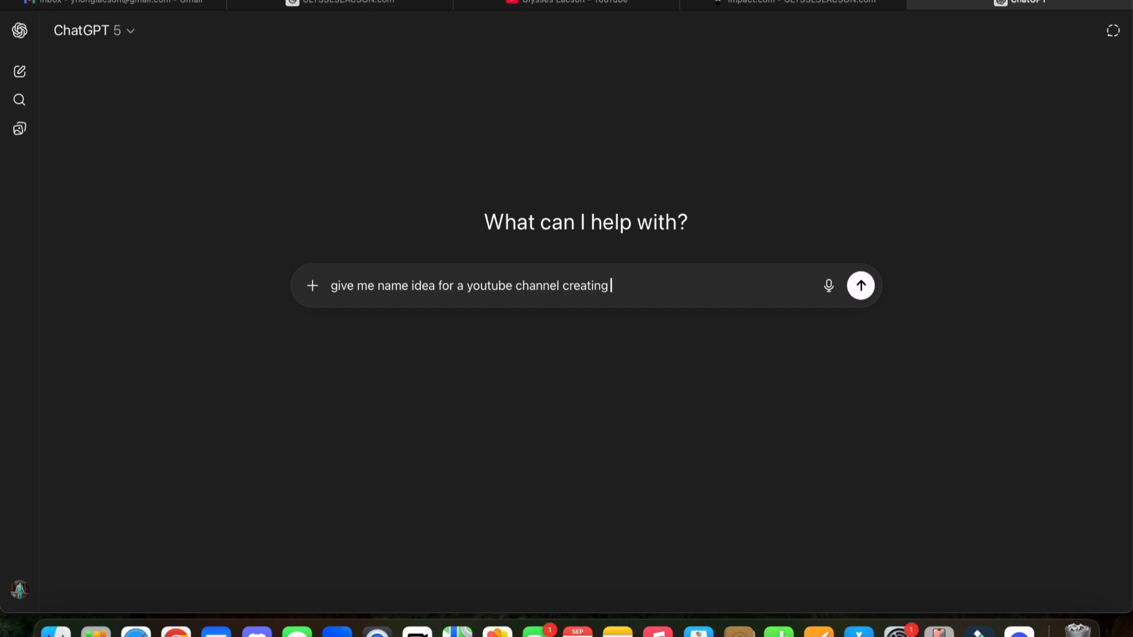
type("garden videos")
key("Return")
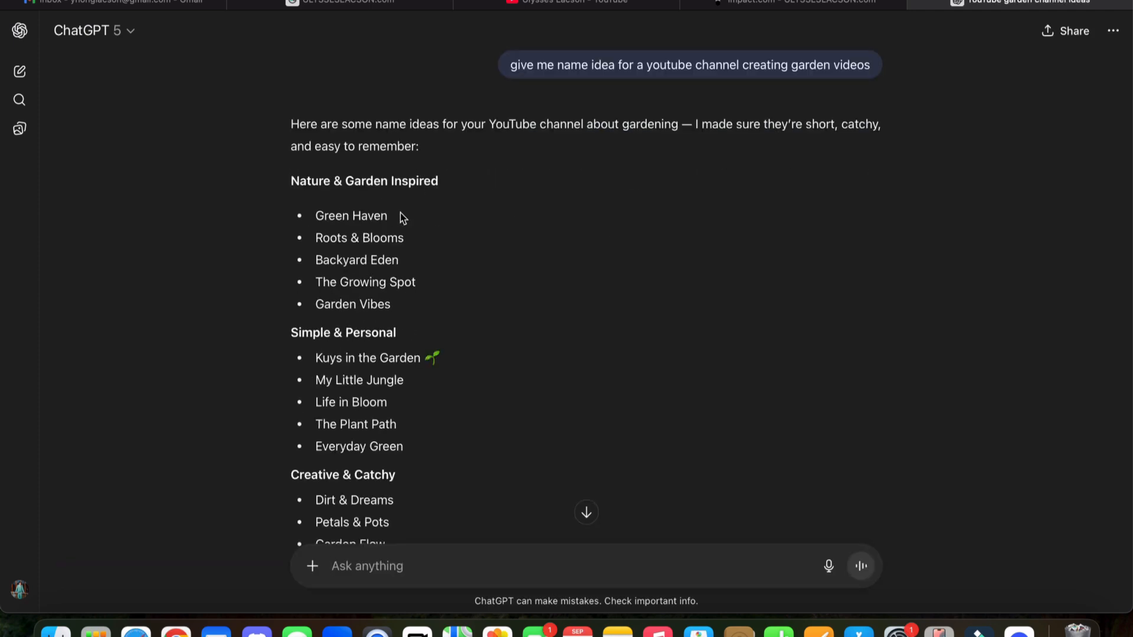
Copy the suggested name "The Growing Spot" from the Nature & Garden Inspired list.
scroll(328, 253, "down", 1)
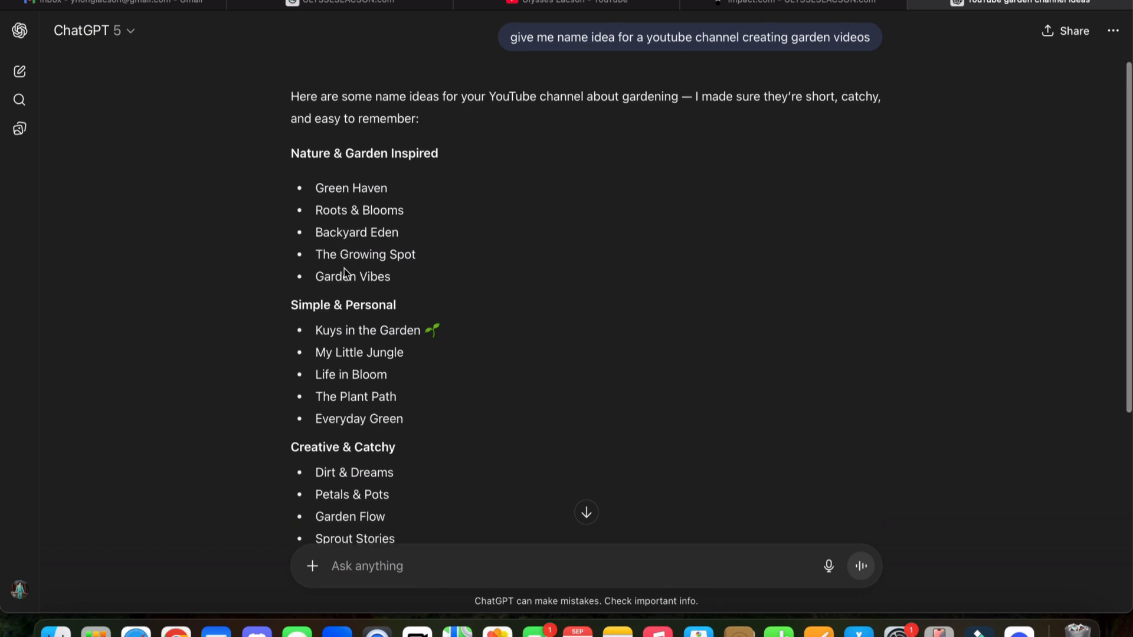
left_click_drag(401, 255, 423, 255)
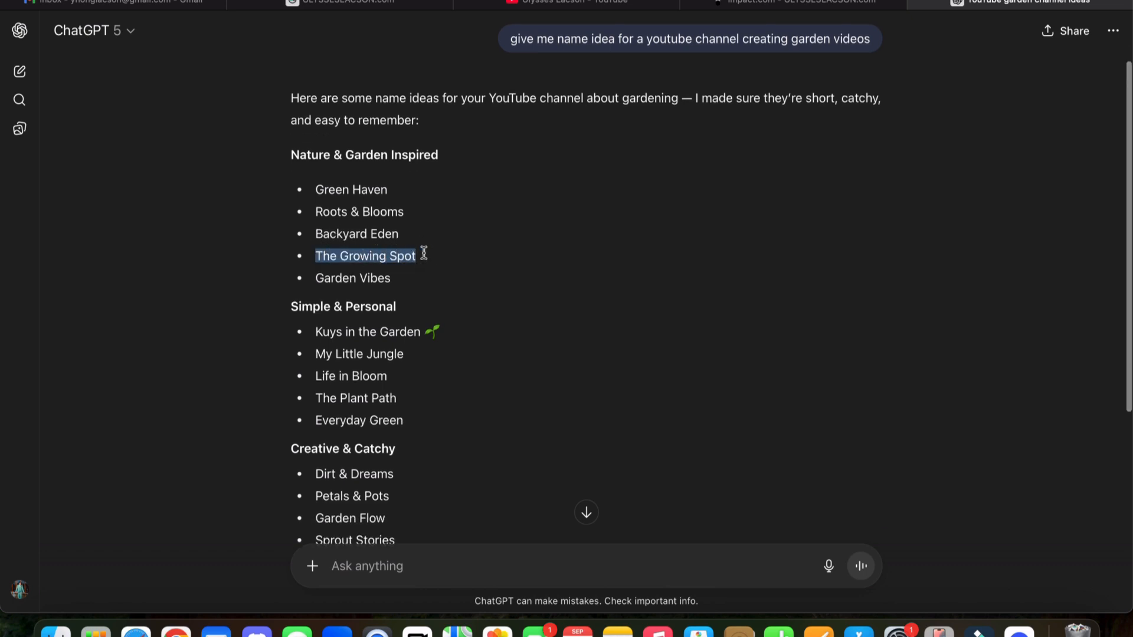
right_click(421, 255)
left_click(437, 326)
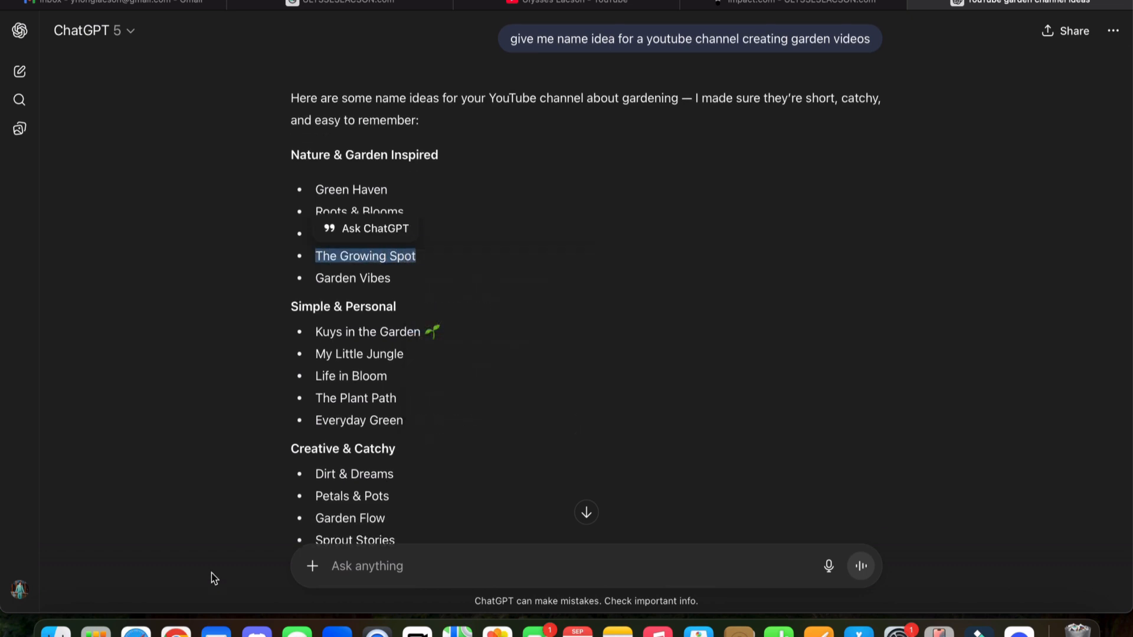
Switch to YouTube in Chrome, start creating a channel, and set its name to "The Growing Spot".
left_click(175, 630)
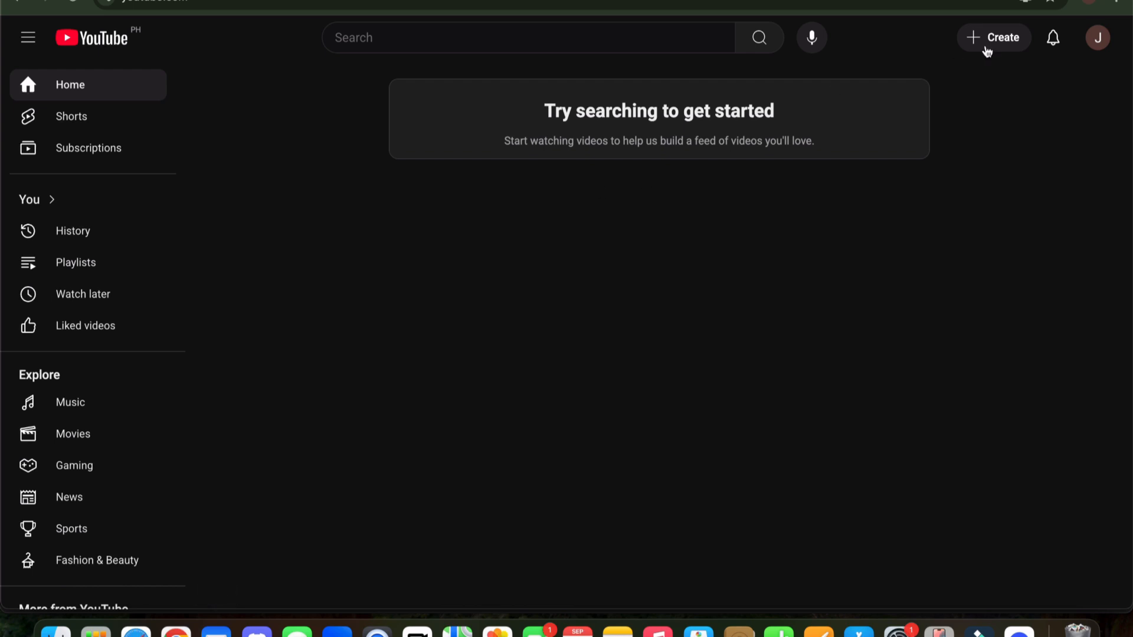
left_click(1095, 44)
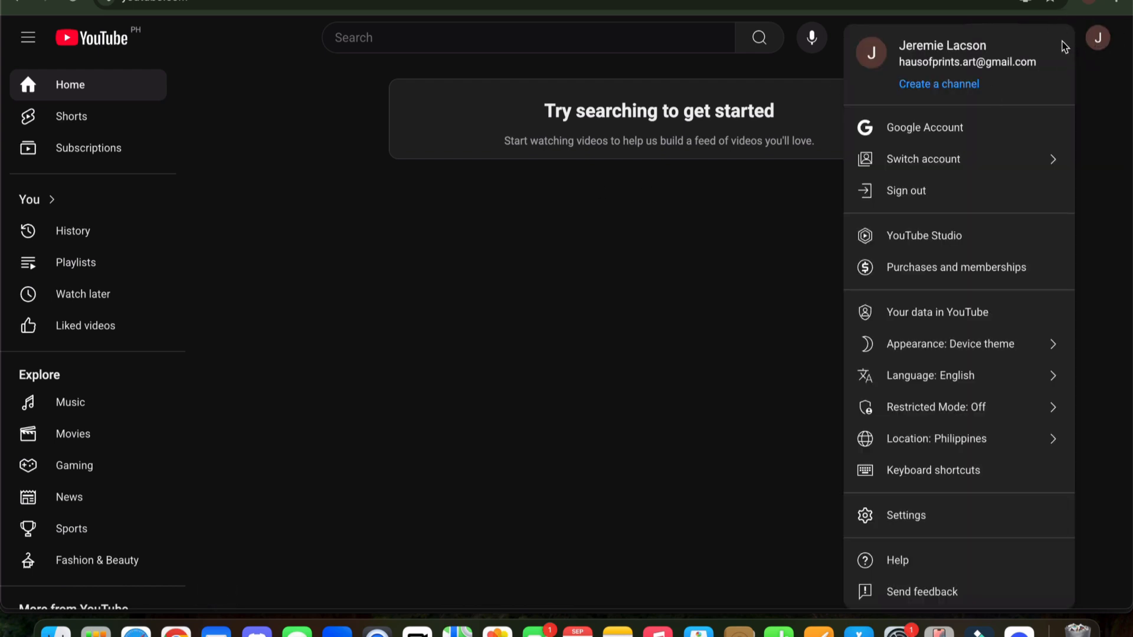
left_click(934, 89)
left_click(543, 354)
left_click_drag(544, 354, 394, 359)
key("super+v")
left_click_drag(524, 417, 407, 410)
left_click(596, 398)
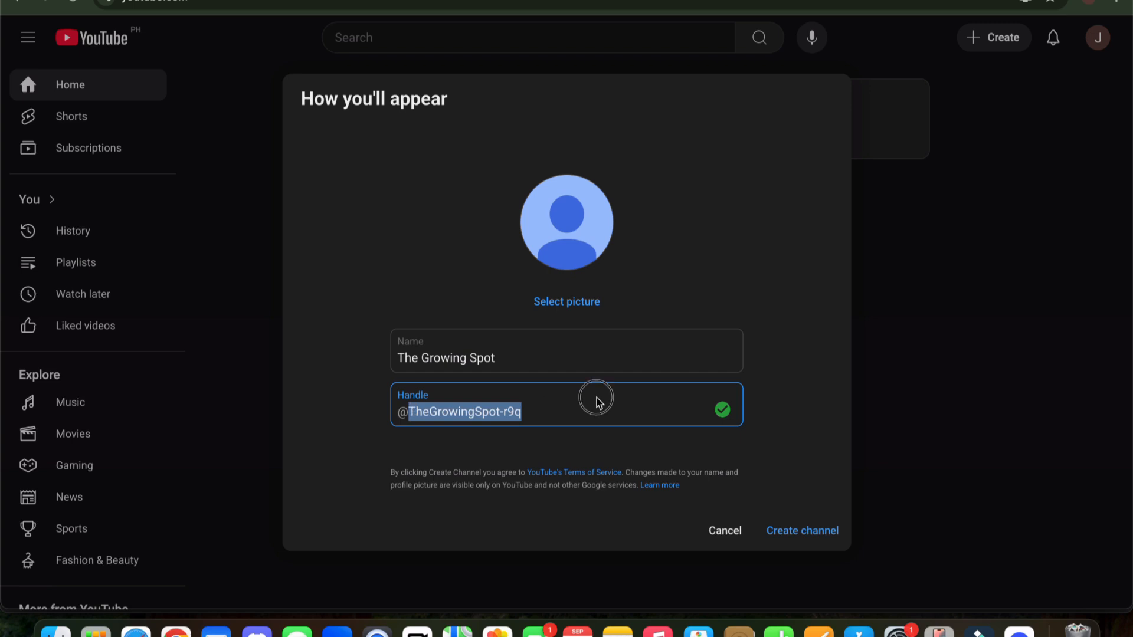
left_click(583, 412)
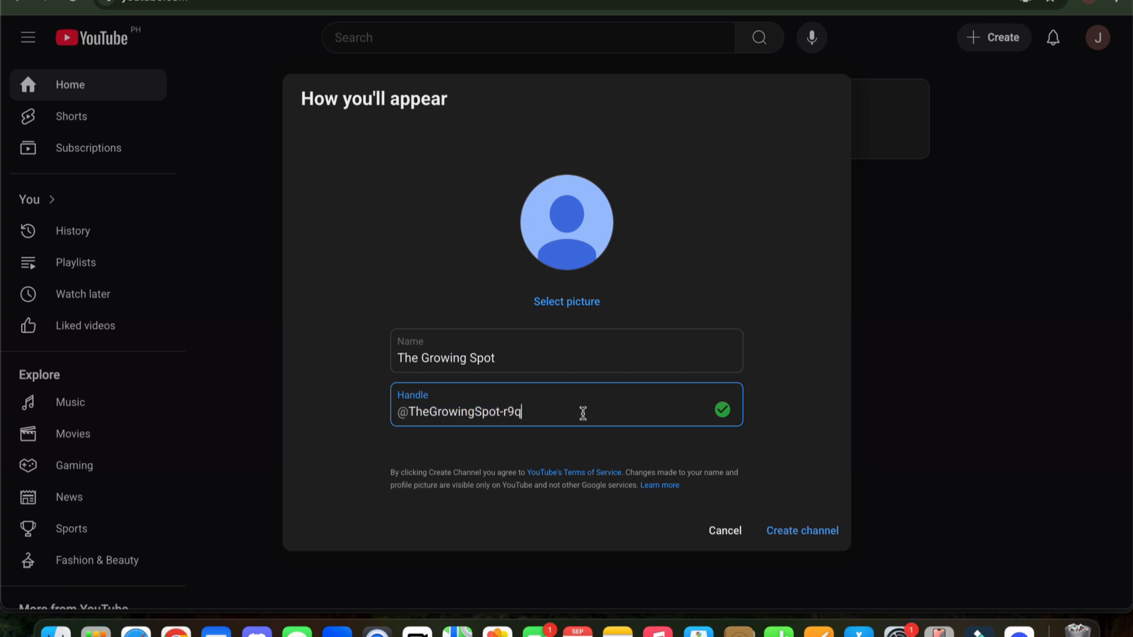
key("BackSpace")
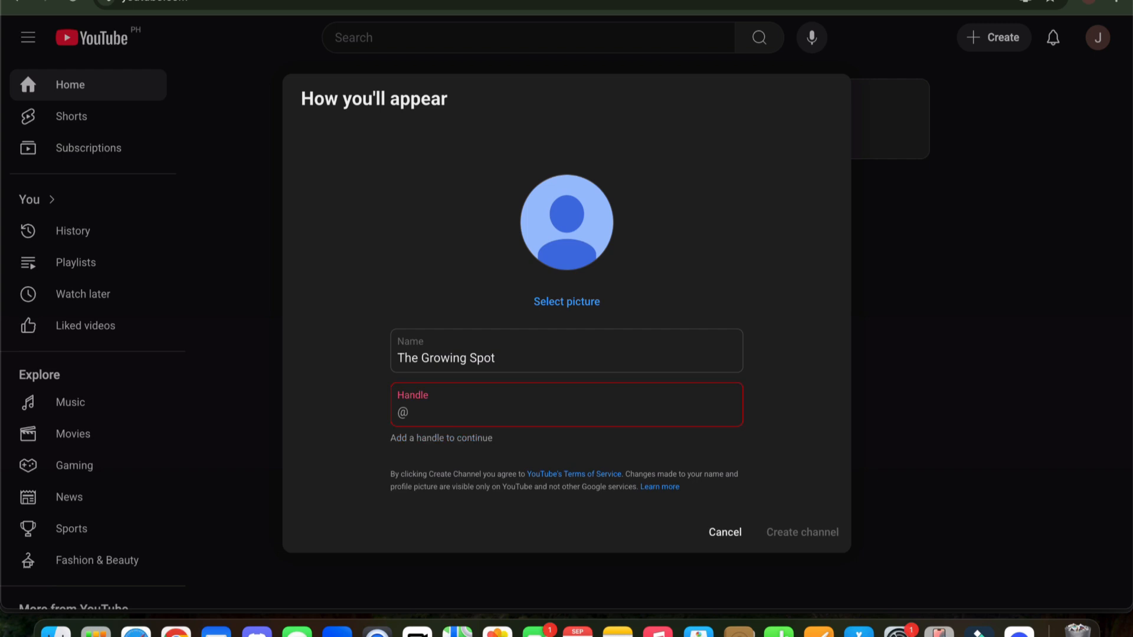
type("The Growing Spot")
key("Left")
key("Left")
key("Left")
key("Left")
key("BackSpace")
key("Left")
key("Left")
key("Left")
key("Left")
key("Left")
key("Left")
key("Left")
key("BackSpace")
key("Right")
key("Right")
key("Right")
key("Right")
key("Right")
key("Right")
key("Right")
key("Right")
key("Right")
key("Right")
key("Right")
type("PH")
left_click(455, 454)
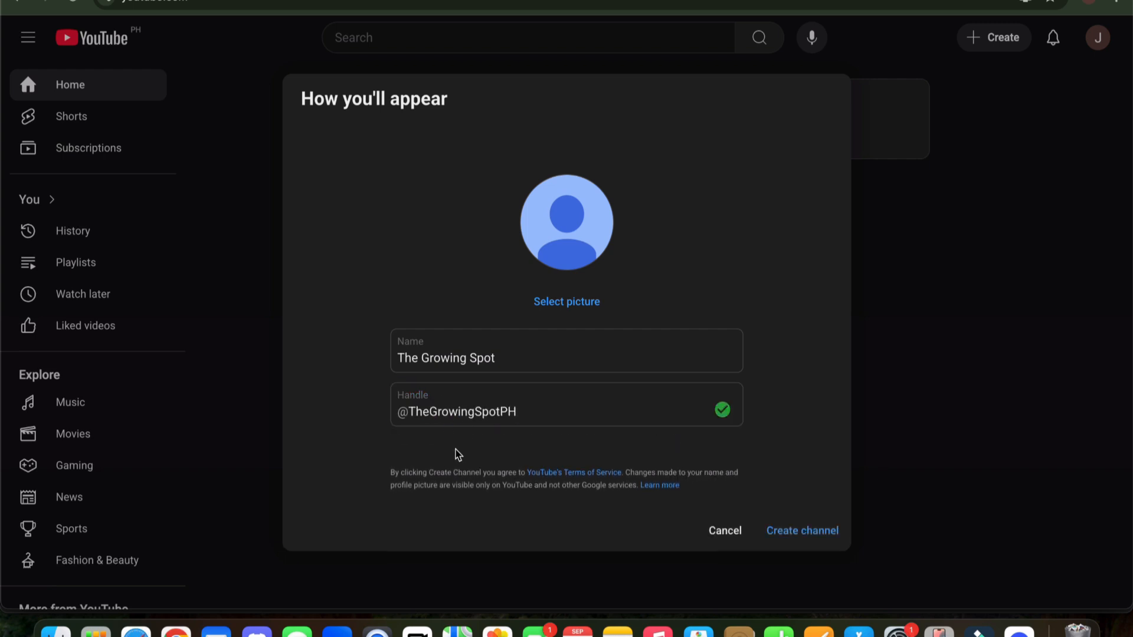
Create the channel, open its customization page in YouTube Studio, and dismiss the welcome messages.
left_click(810, 540)
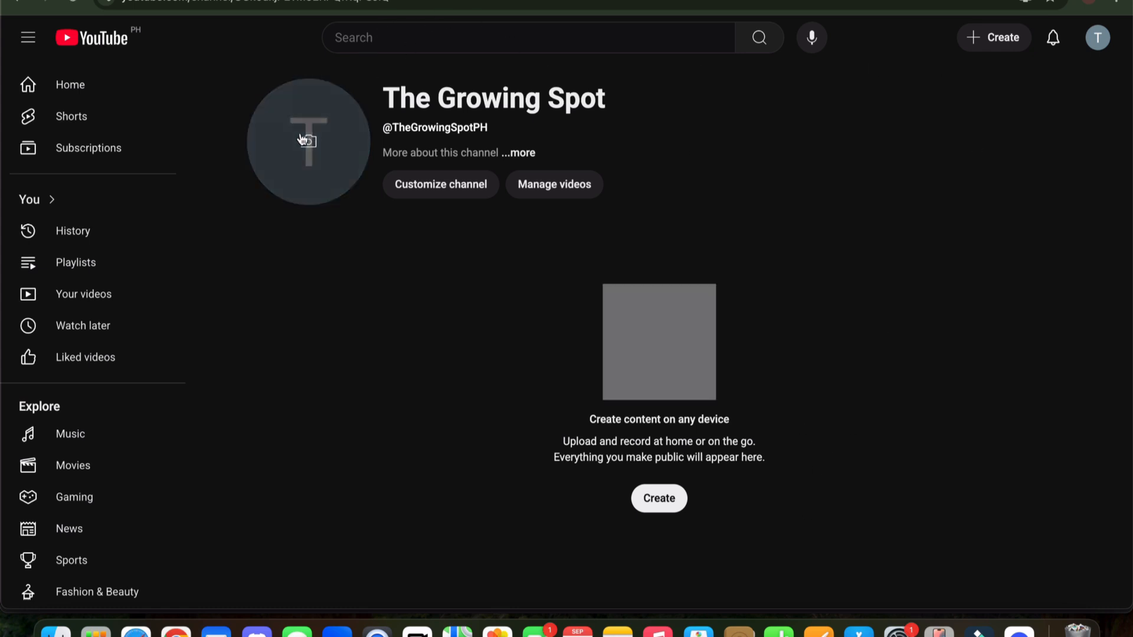
left_click(448, 187)
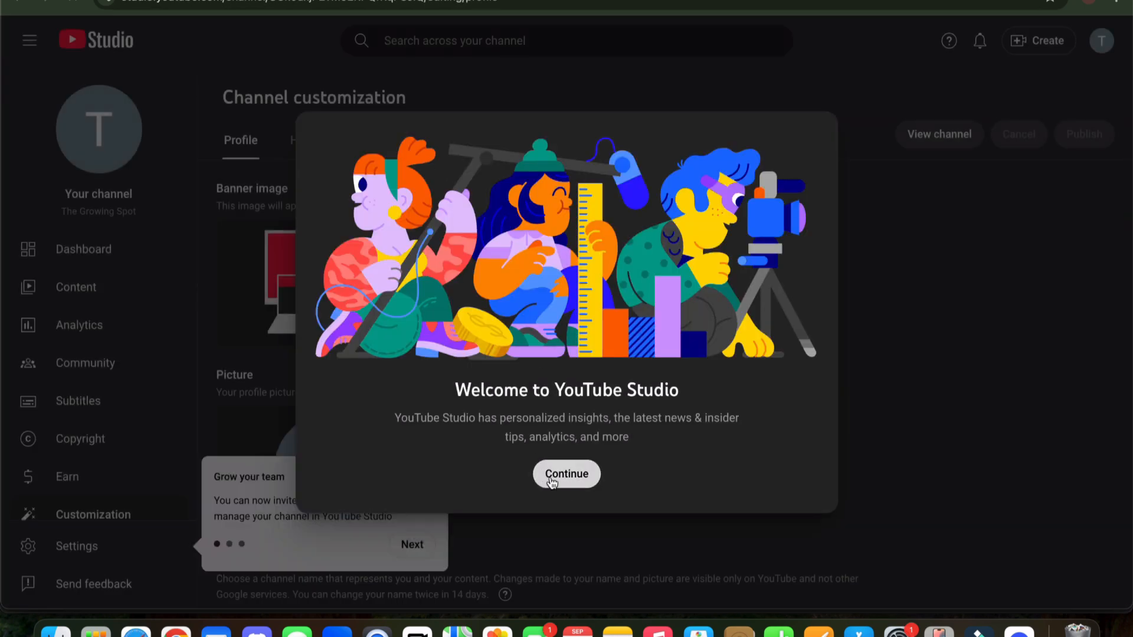
left_click(552, 483)
left_click(433, 477)
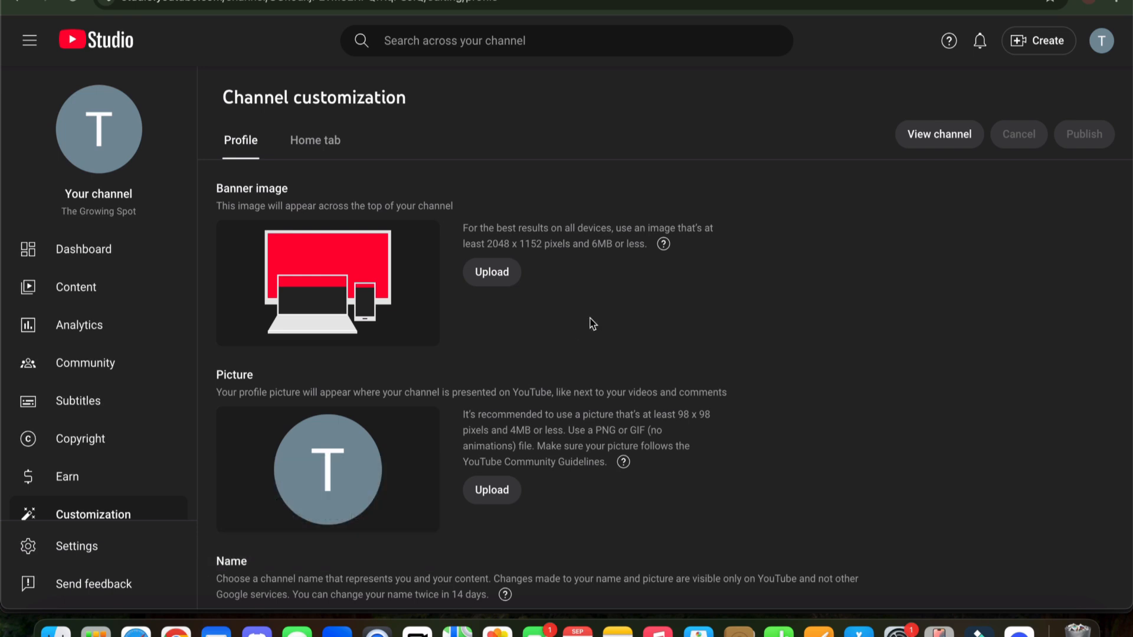
Start a profile link titled "Facebook" and leave its URL empty.
scroll(592, 323, "down", 12)
scroll(278, 245, "up", 2)
scroll(324, 265, "down", 3)
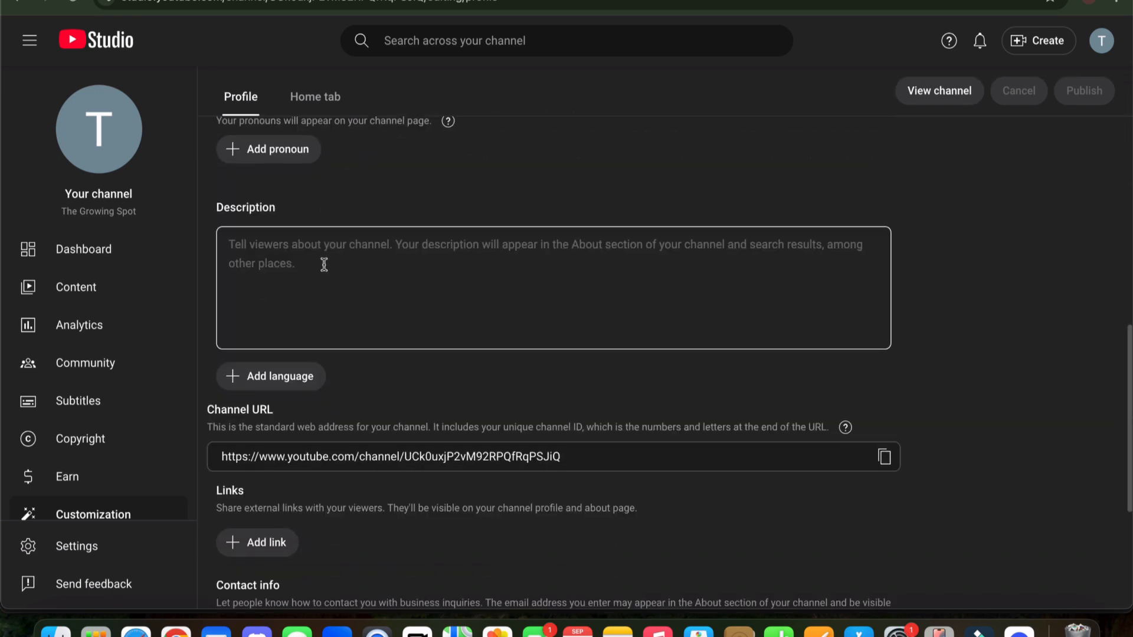
scroll(307, 319, "down", 4)
left_click(272, 329)
left_click(373, 335)
type("Facebo")
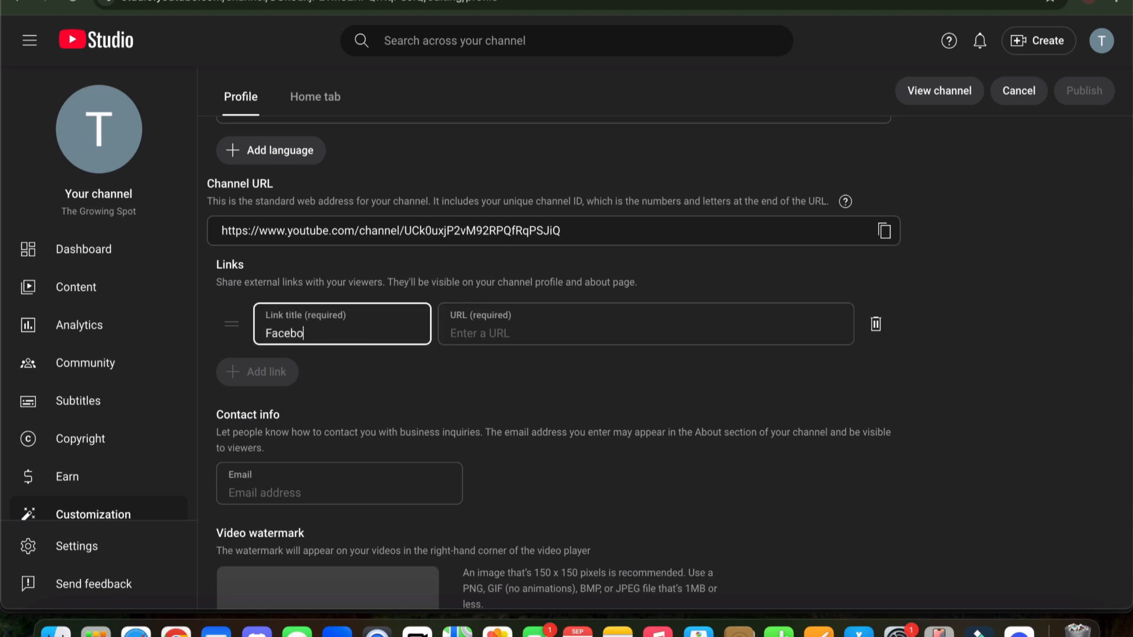
left_click(502, 328)
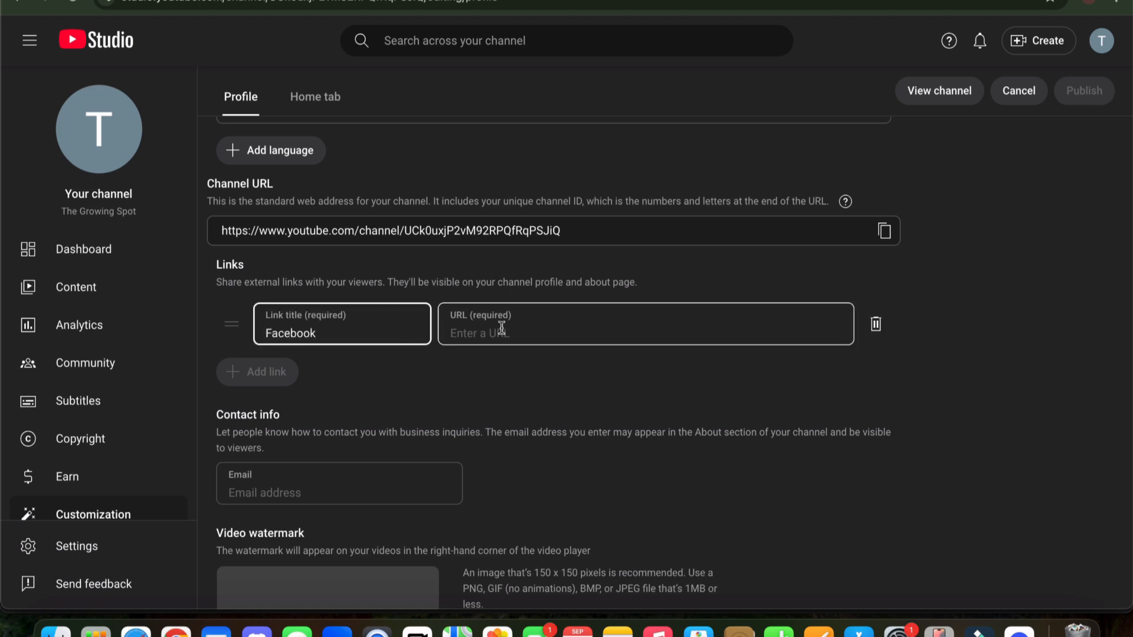
left_click(493, 378)
Fill in the gardening channel description, from "This is where I share my love for gardening" to "one plant at a time!", with a blank line before "If you want to relax".
scroll(490, 373, "down", 1)
scroll(491, 373, "up", 7)
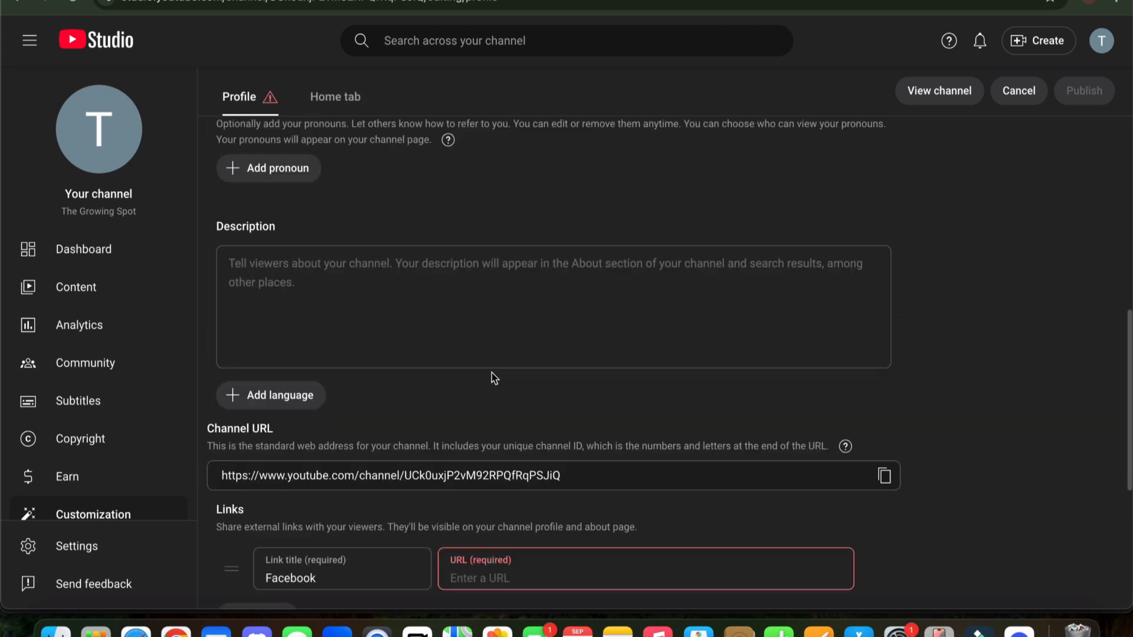
left_click(309, 436)
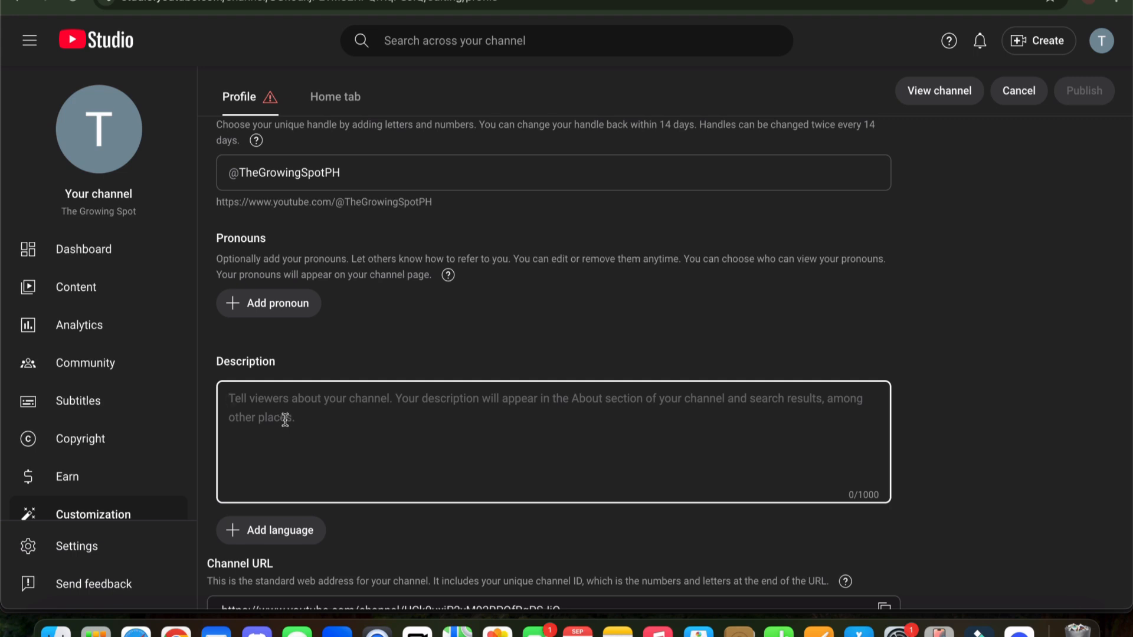
scroll(285, 419, "up", 3)
scroll(285, 419, "down", 1)
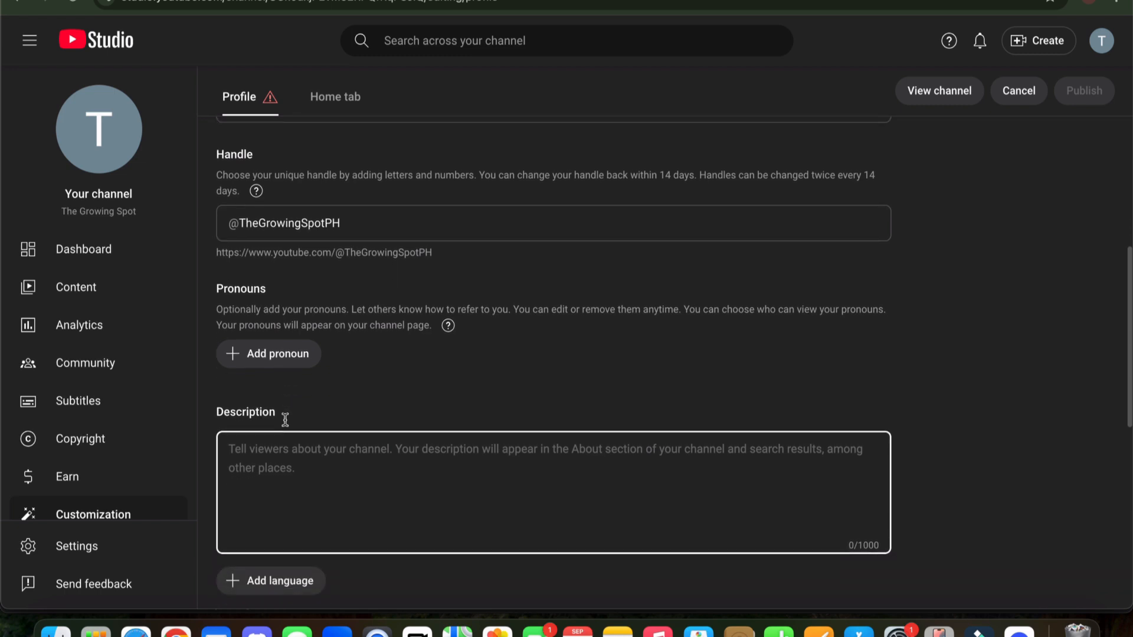
scroll(285, 419, "down", 1)
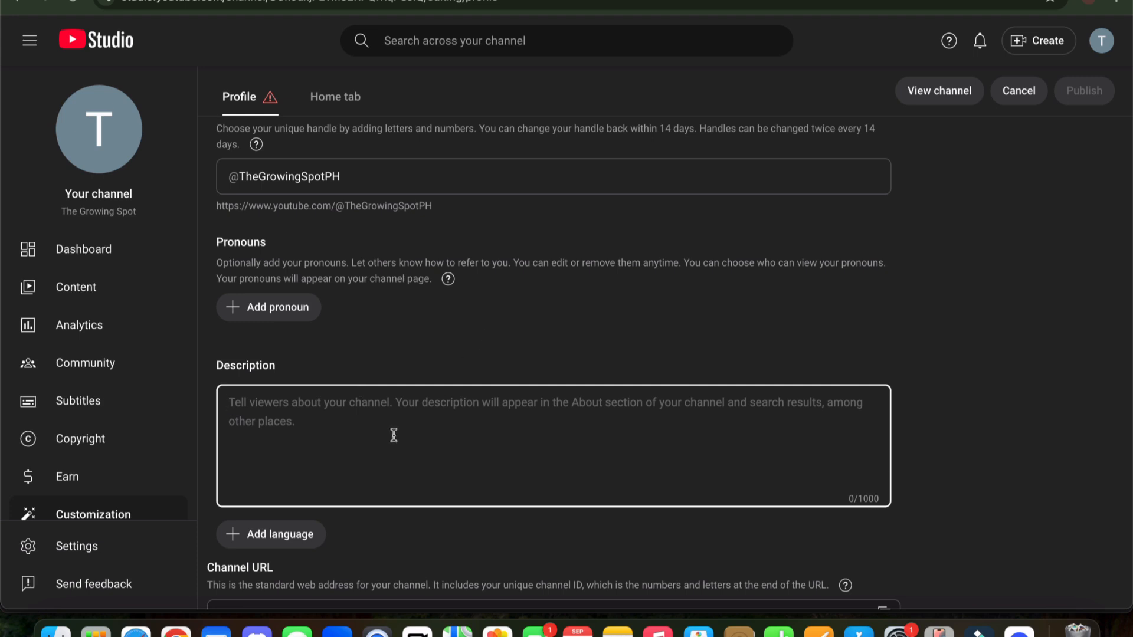
scroll(394, 435, "up", 1)
scroll(393, 436, "down", 1)
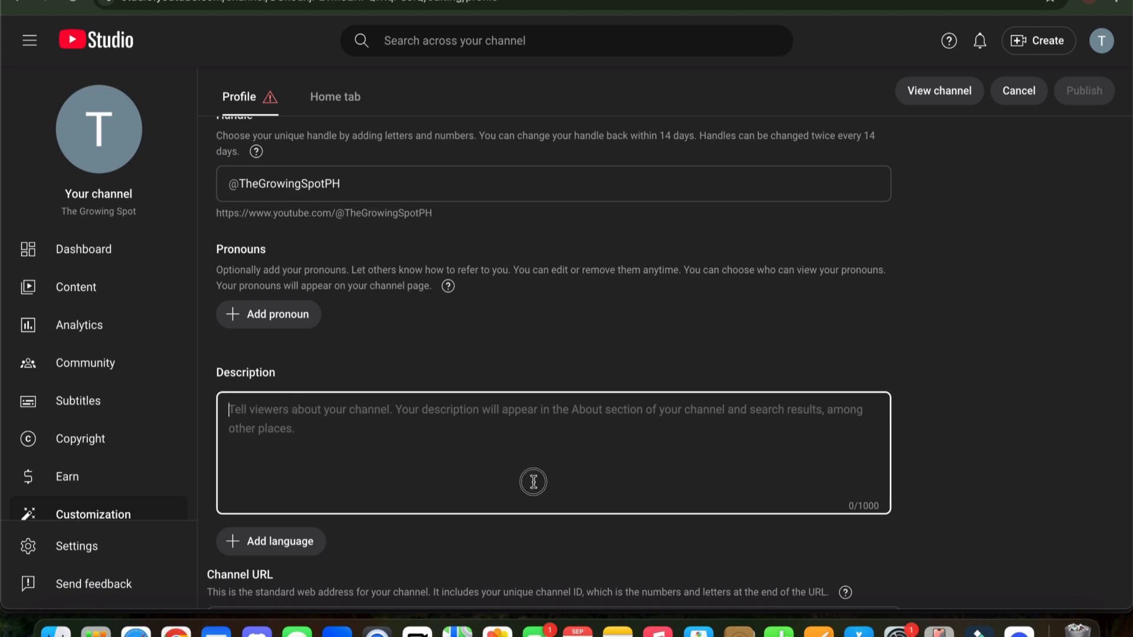
type("This is where I share my love for gardening—whether it’s growing vegetables, planting flowers, or turning small spaces into green corners. I believe anyone can start their own garden, even with limited space, time, or budget.  Here, you’ll find tips, step-by-step guides, and real experiences from my own garden. From soil to harvest, I’ll show you how fun and rewarding it is to grow your own plants. If you want to relax, learn, and get inspired to start (or improve) your garden, you’re in the right place. 🌸🍅 Let’s grow together—one plant at a time! 🌿")
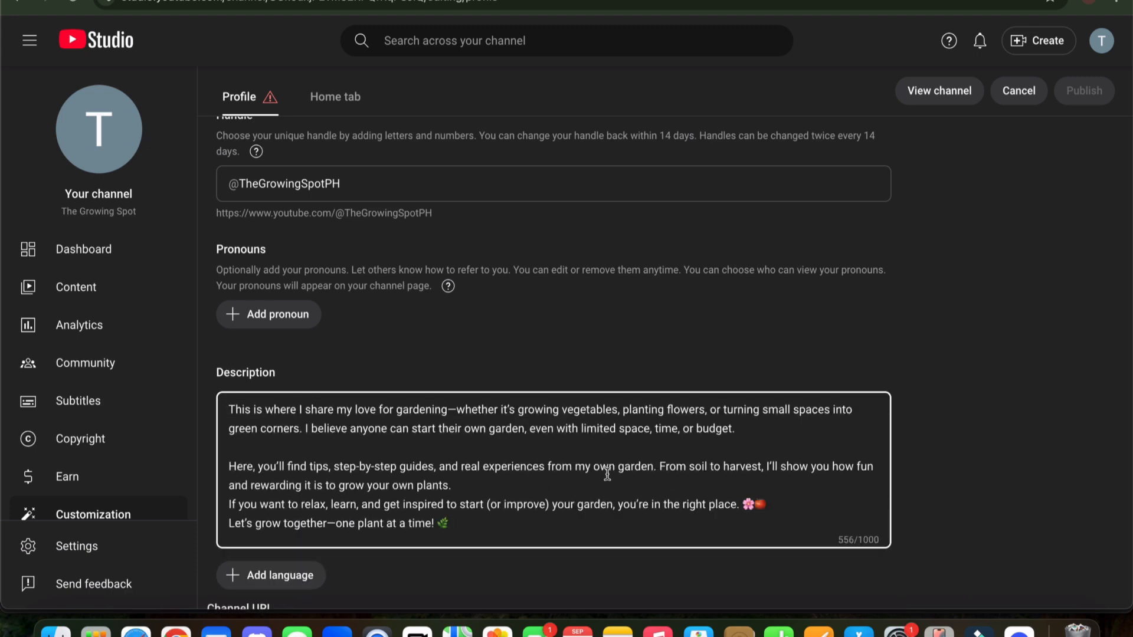
left_click(604, 483)
key("Return")
Delete the incomplete Facebook link and publish the channel profile changes.
scroll(468, 177, "up", 1)
scroll(430, 209, "down", 7)
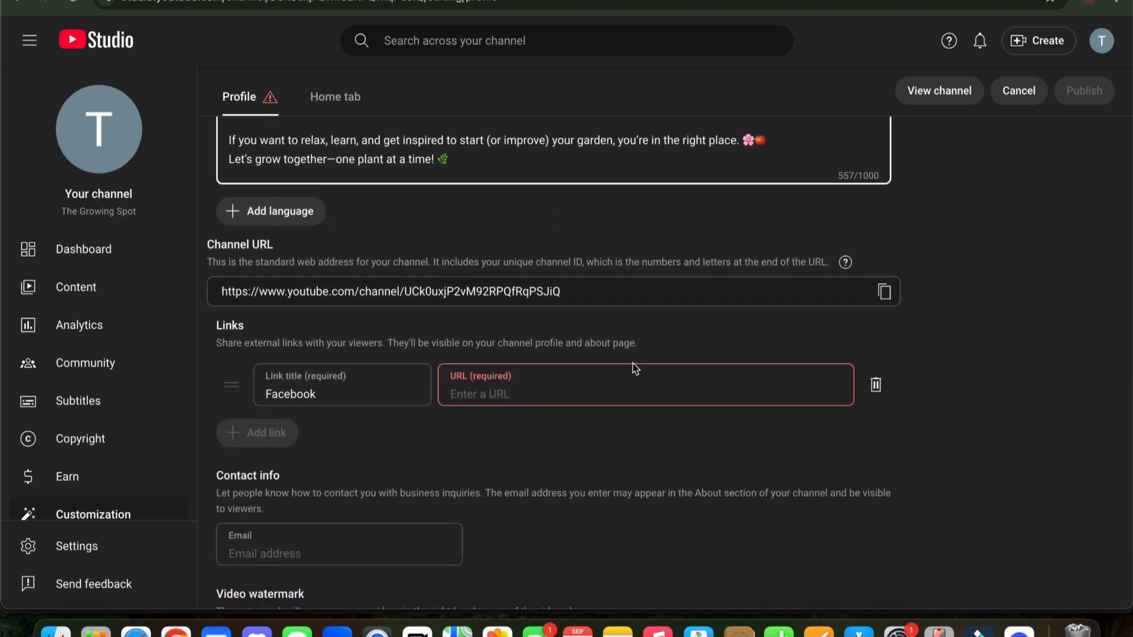
left_click(876, 385)
scroll(433, 356, "down", 3)
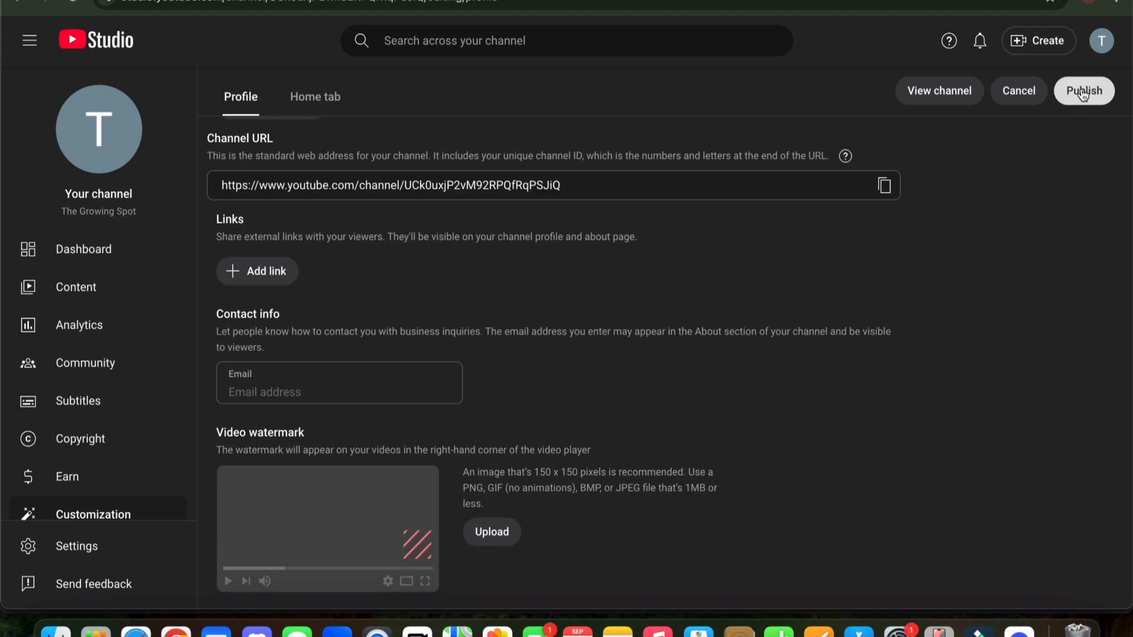
left_click(1085, 91)
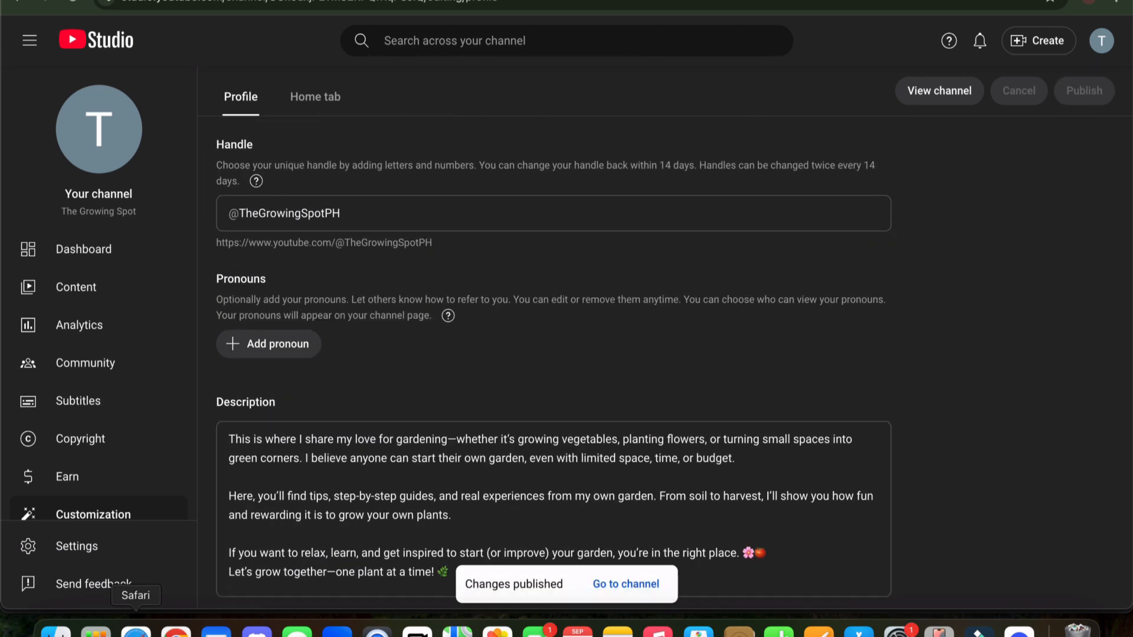
Switch to Safari, open Canva in a new tab, and clear its a4 template search.
left_click(136, 629)
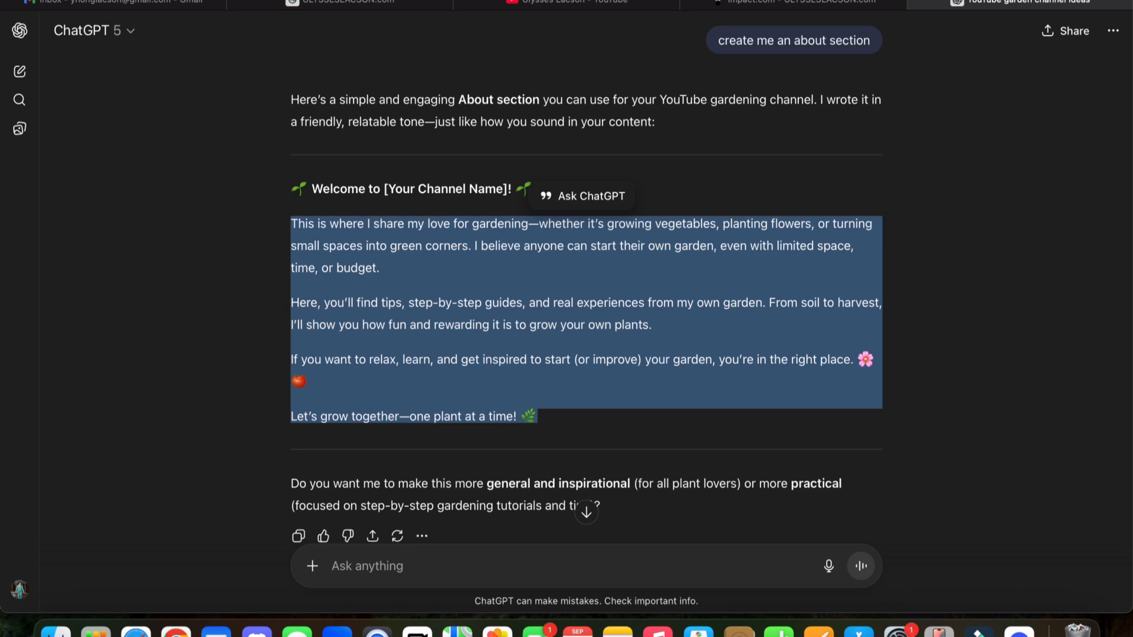
key("super+t")
type("can")
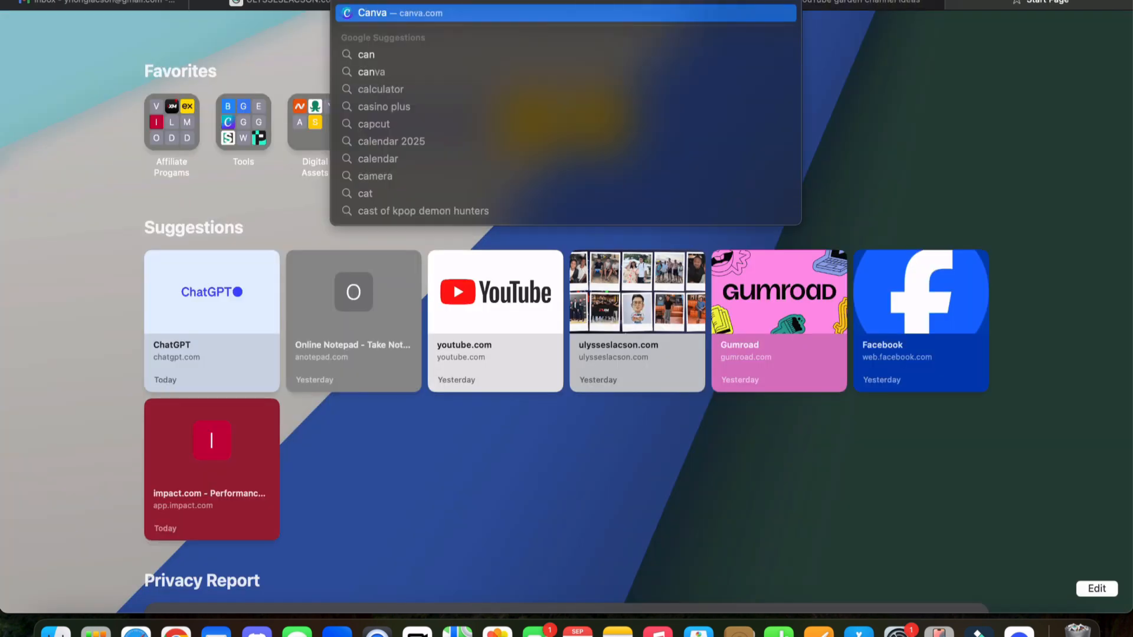
key("Return")
type("a4")
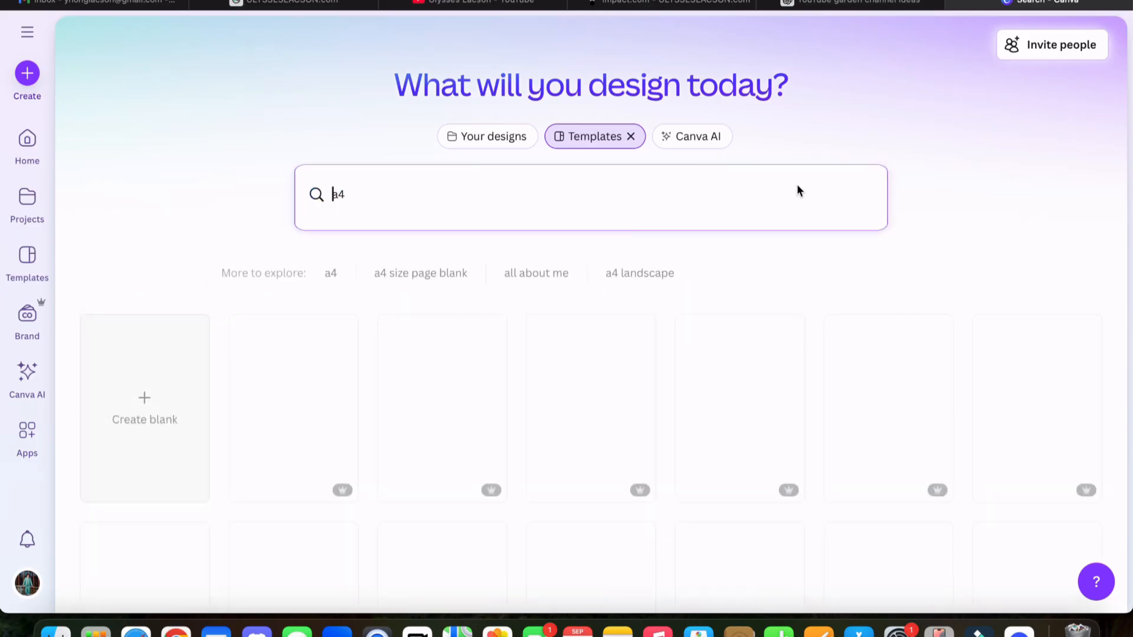
key("super+a")
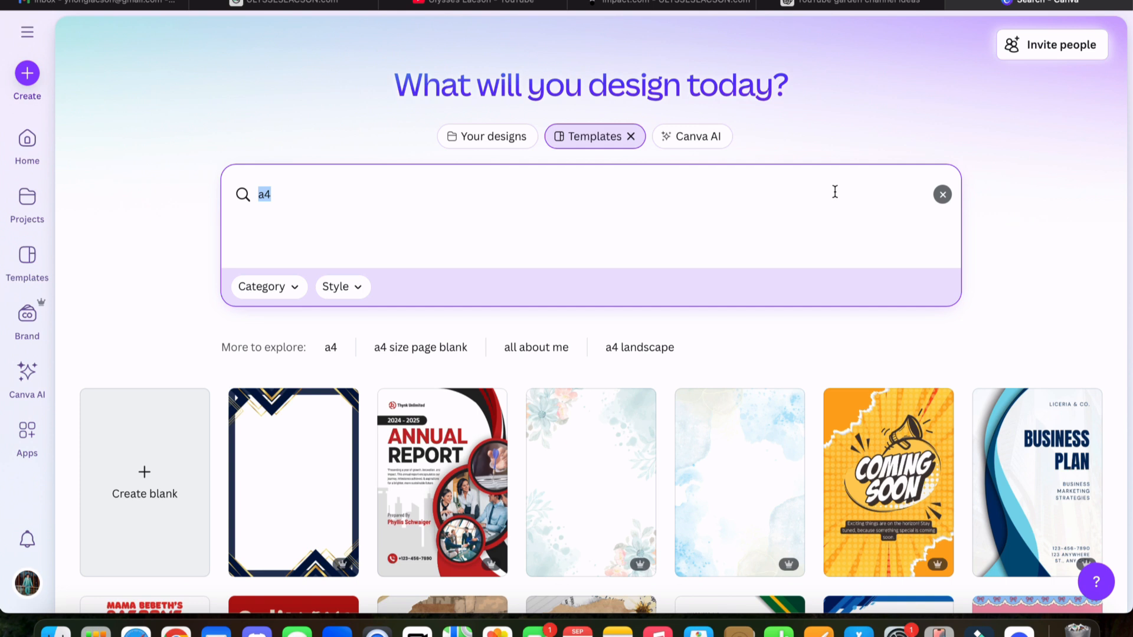
key("BackSpace")
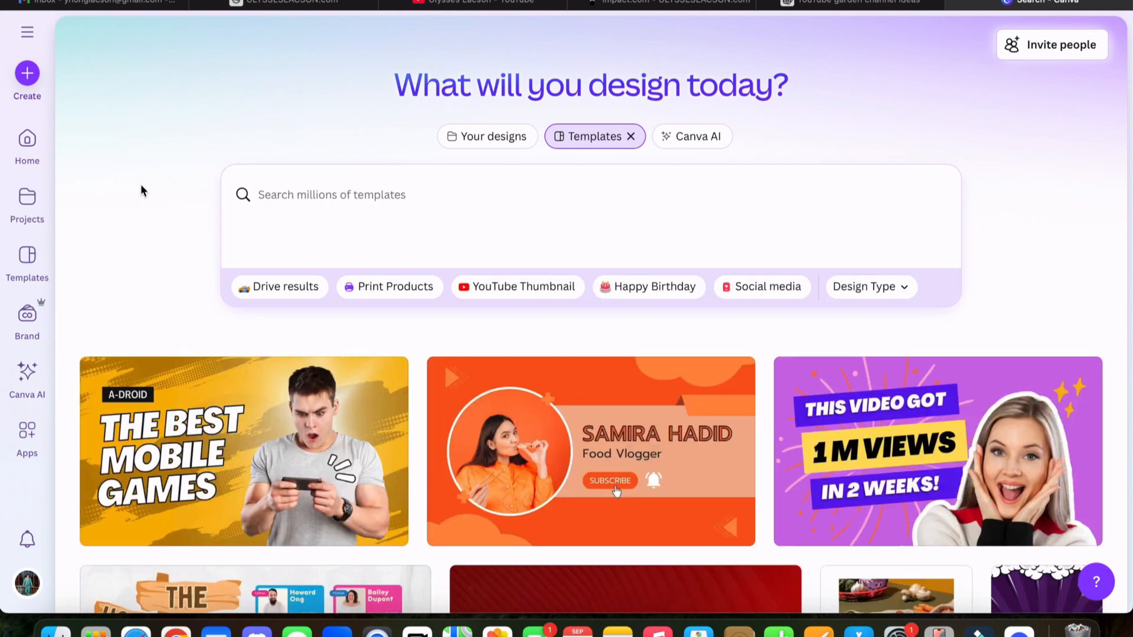
left_click(631, 136)
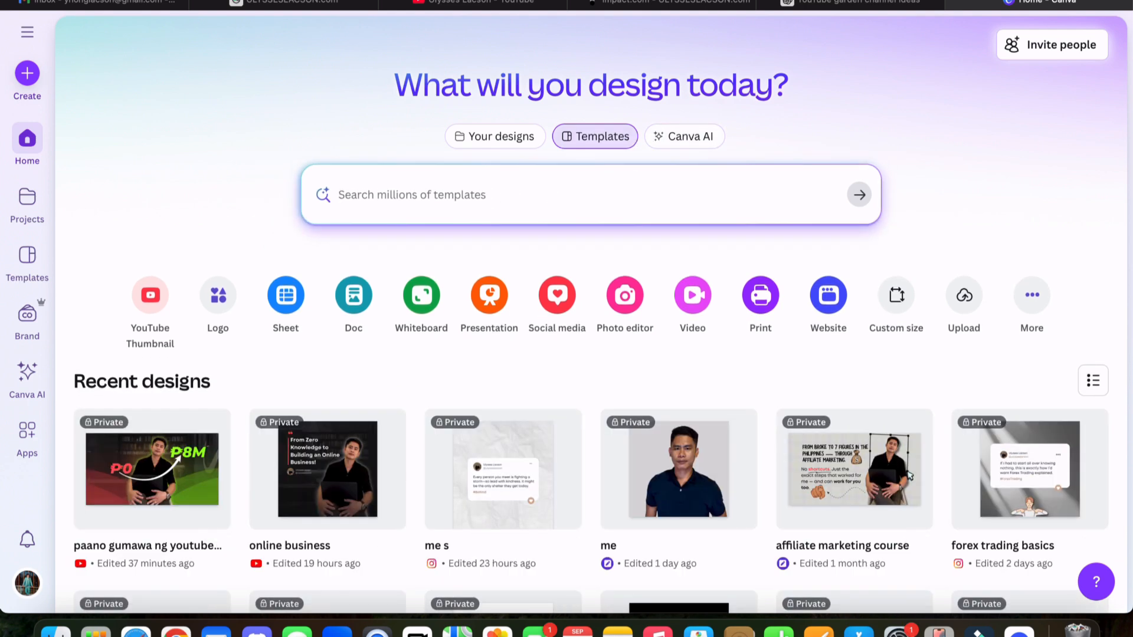
Search the Canva templates for "youtube banner" and browse the designs.
left_click(483, 192)
type("youtube bamm")
key("BackSpace")
key("BackSpace")
key("BackSpace")
type("nner")
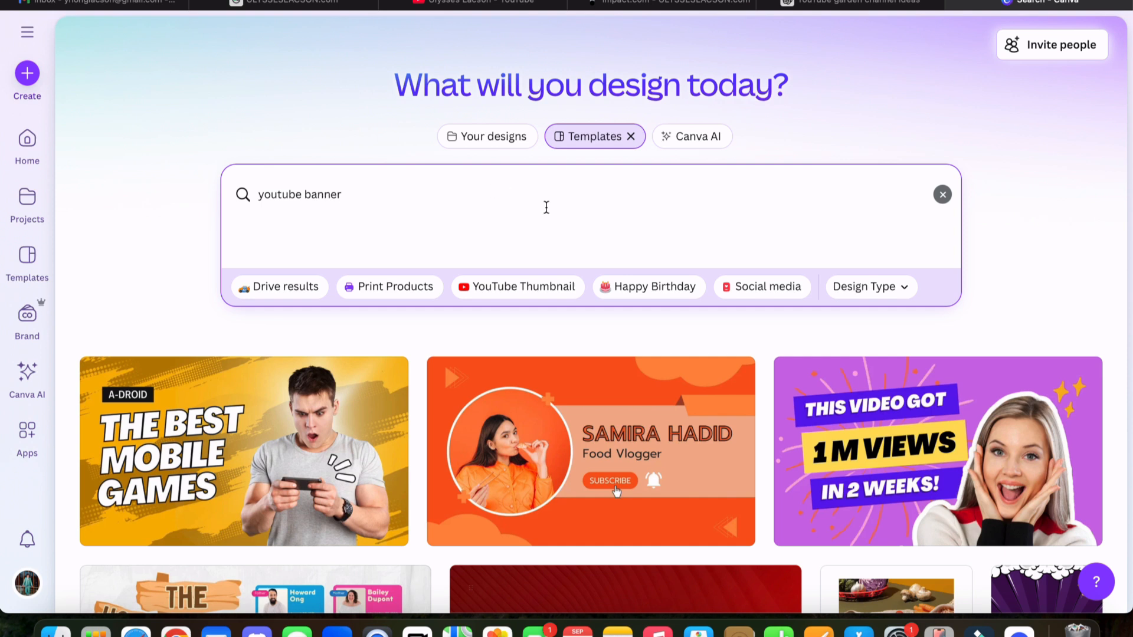
key("Return")
scroll(531, 282, "down", 5)
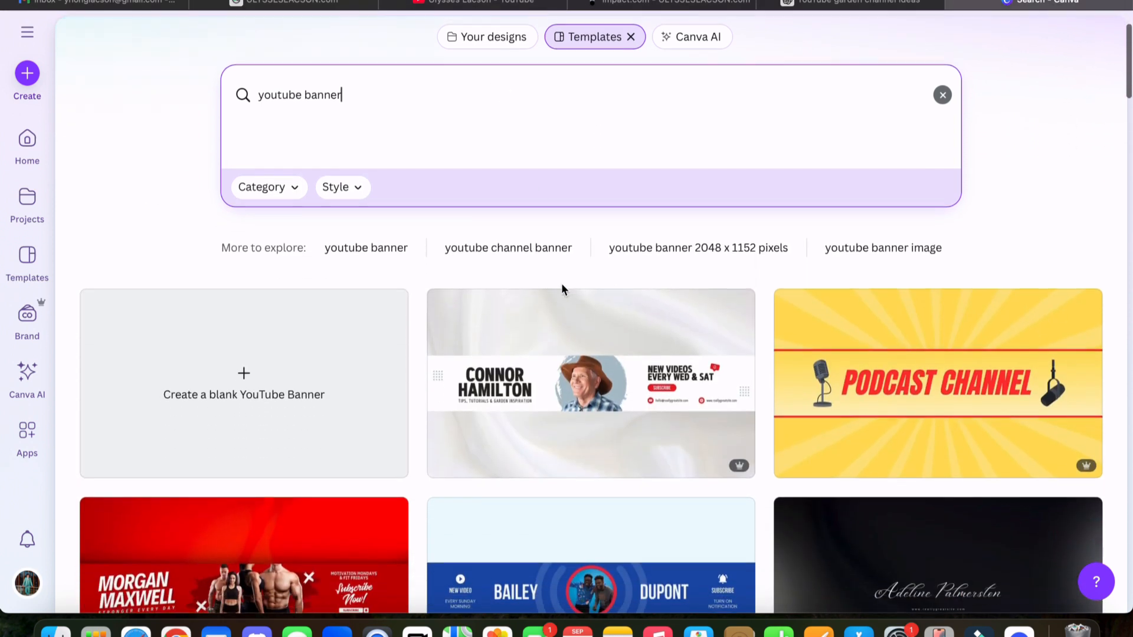
scroll(446, 406, "down", 2)
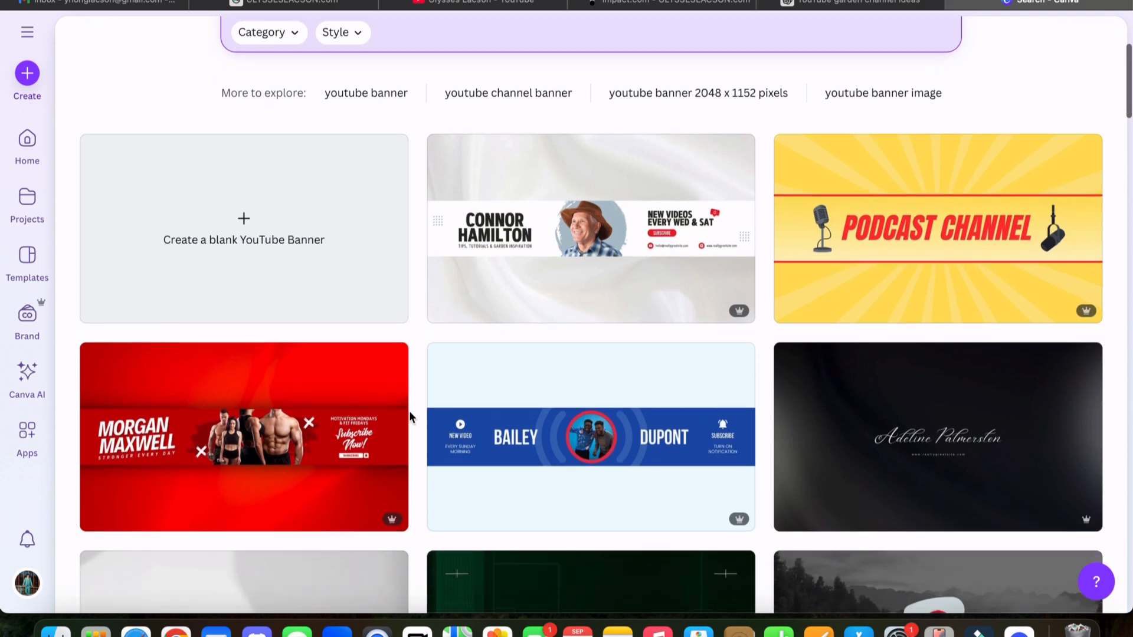
scroll(505, 374, "down", 10)
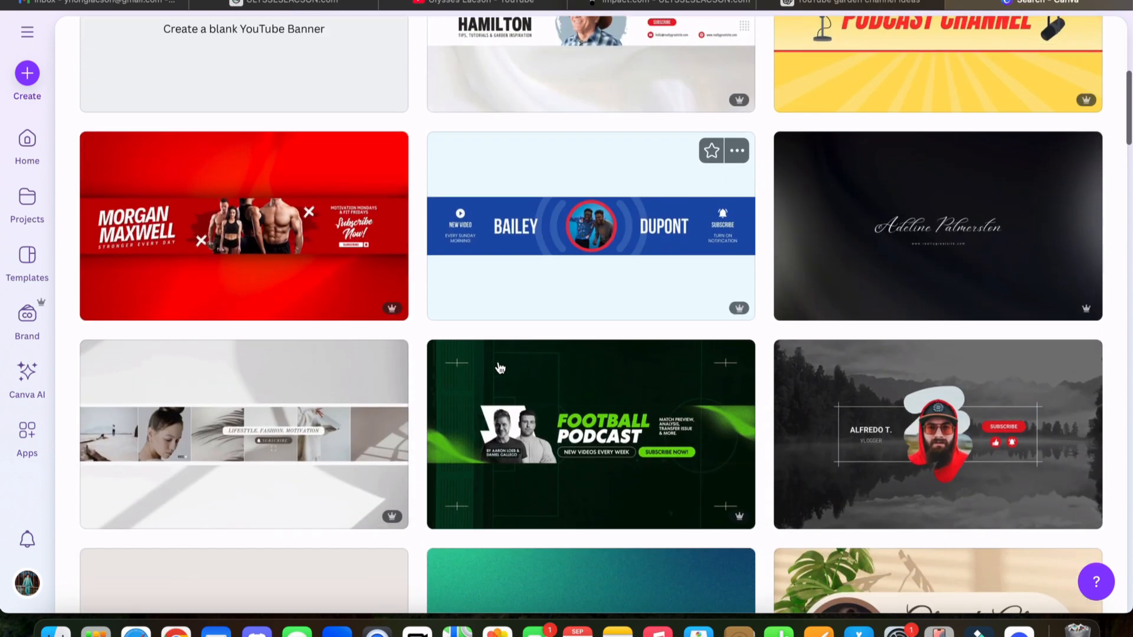
scroll(501, 368, "down", 1)
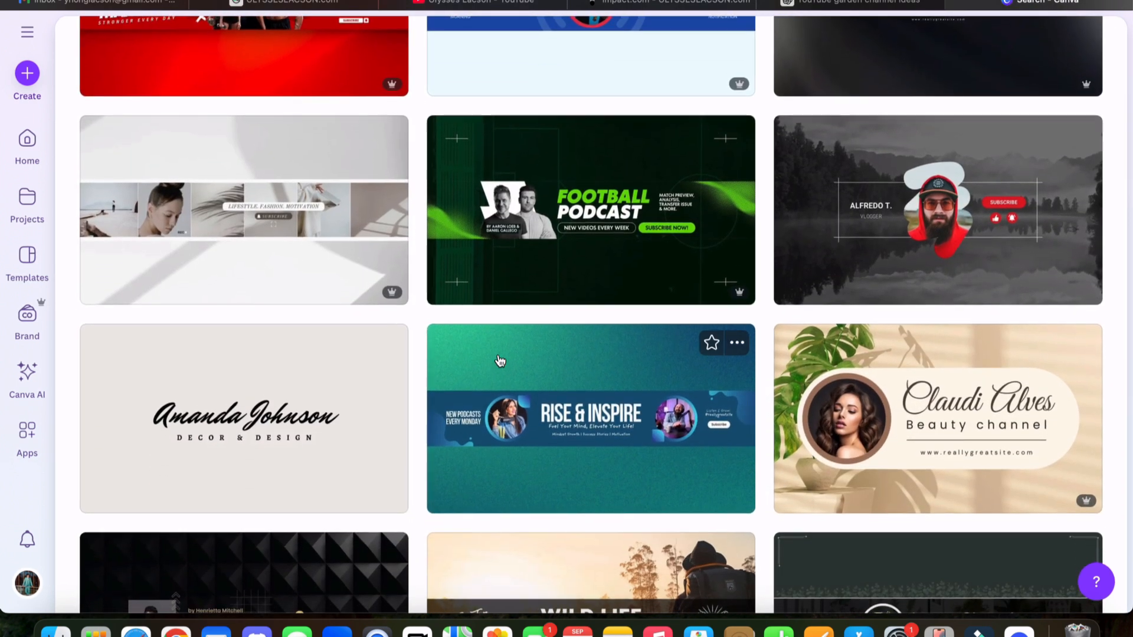
Refine the template search to "youtube banner garden" and look through the garden designs.
scroll(501, 330, "up", 20)
type("ad")
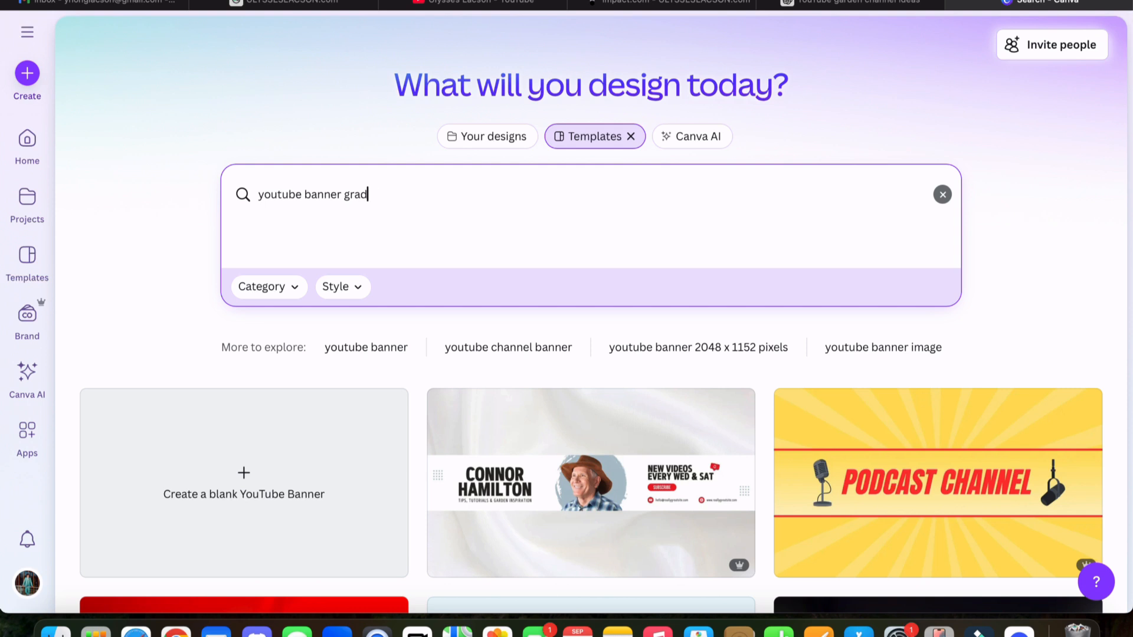
type("rden")
key("Return")
scroll(815, 427, "down", 5)
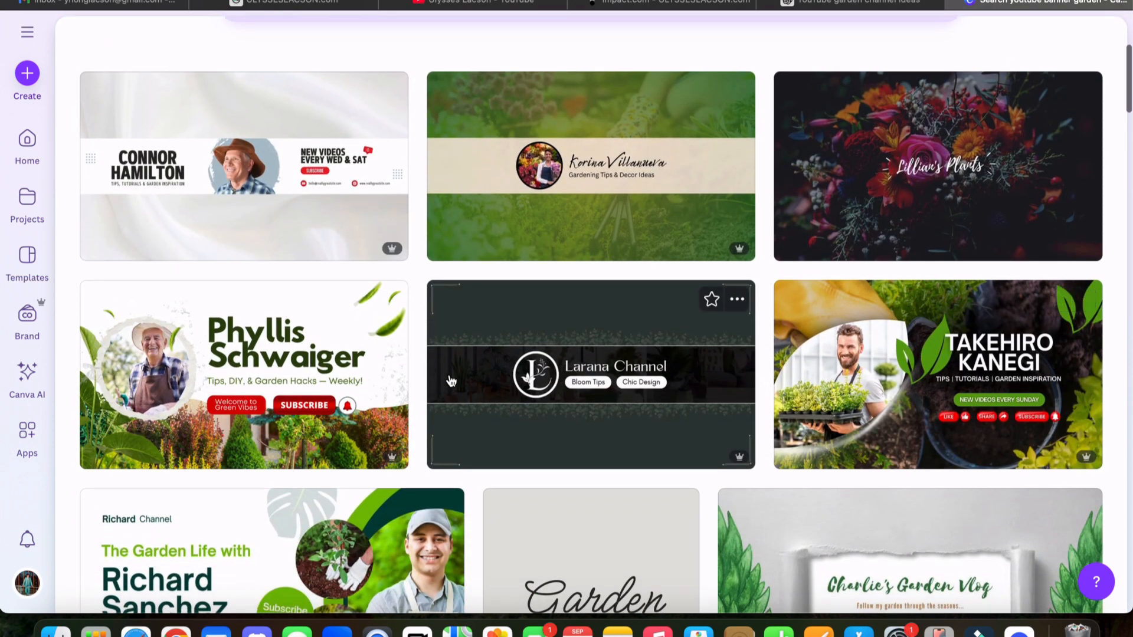
scroll(973, 392, "down", 1)
scroll(972, 392, "down", 1)
scroll(971, 391, "up", 3)
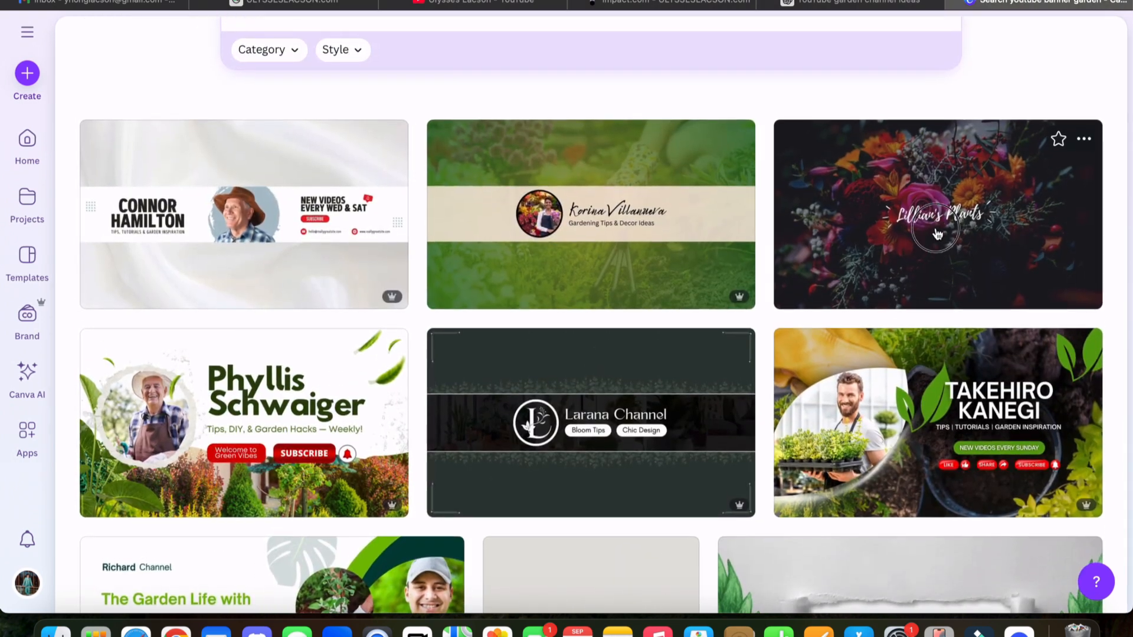
Open the Brush Script Gardening YouTube Banner template for customizing and start editing its title text.
left_click(937, 234)
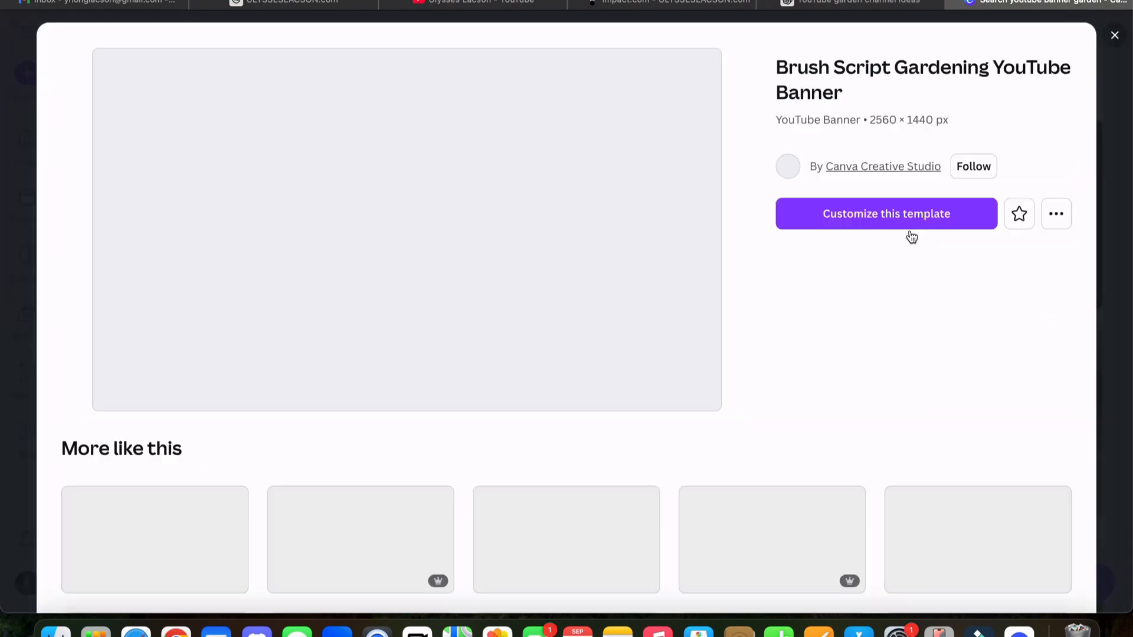
left_click(887, 212)
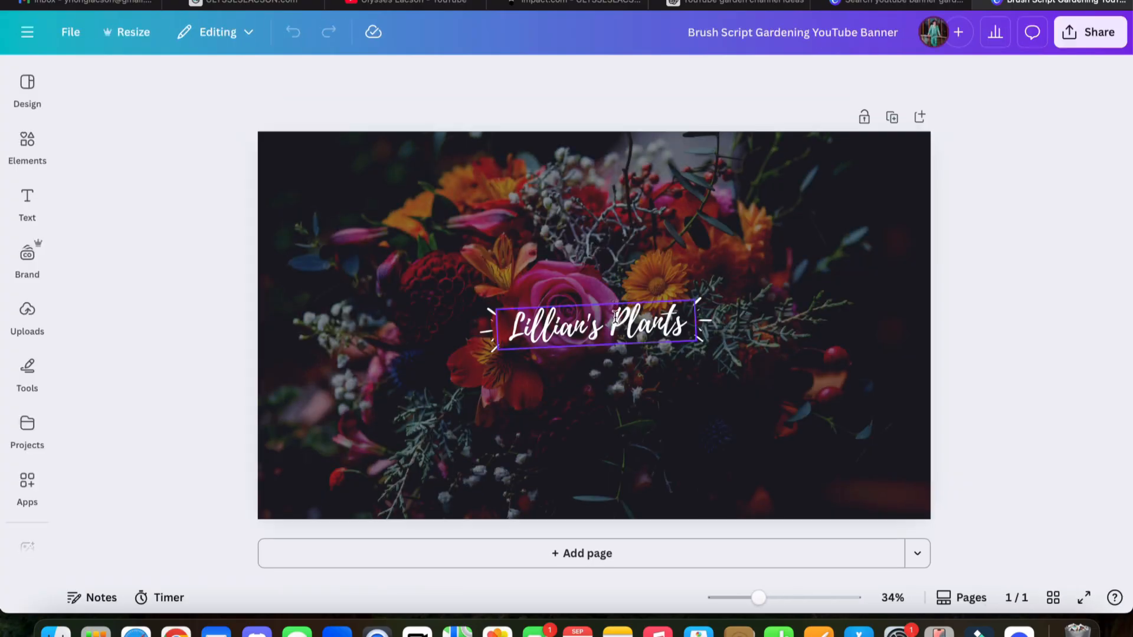
double_click(636, 323)
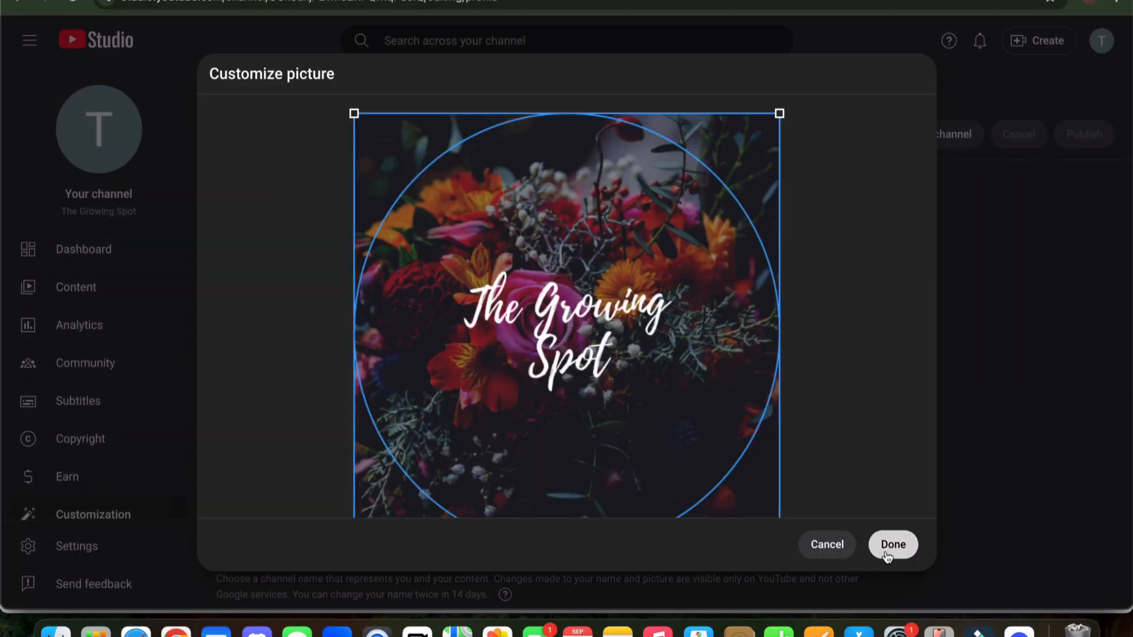
In YouTube Studio, accept the crop of the The Growing Spot profile picture and view the public channel page.
left_click(890, 544)
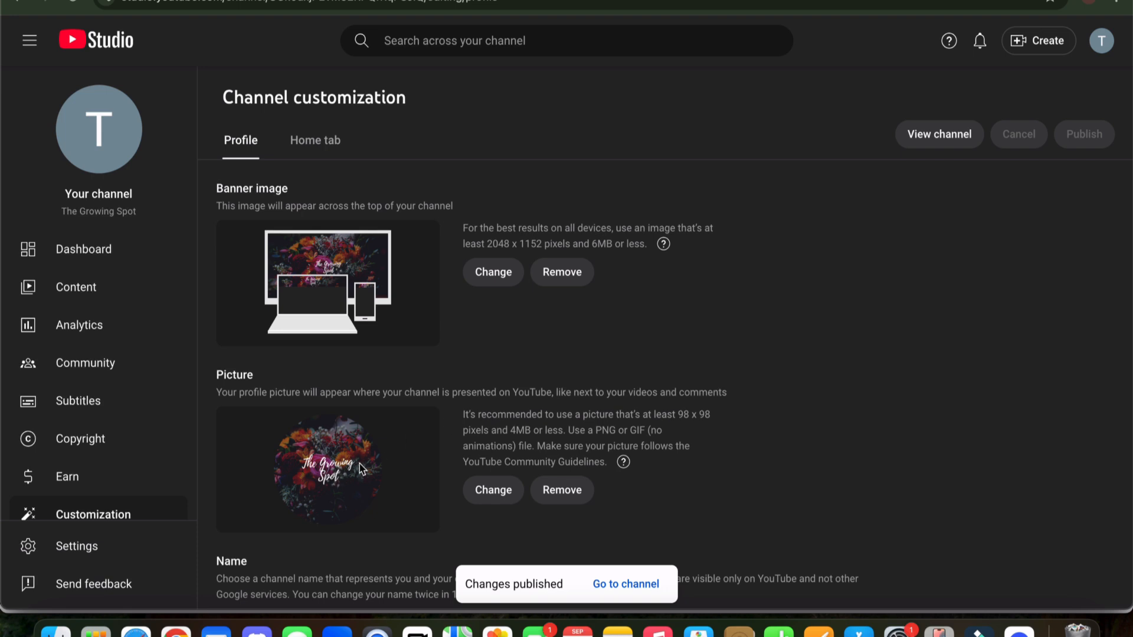
left_click(954, 133)
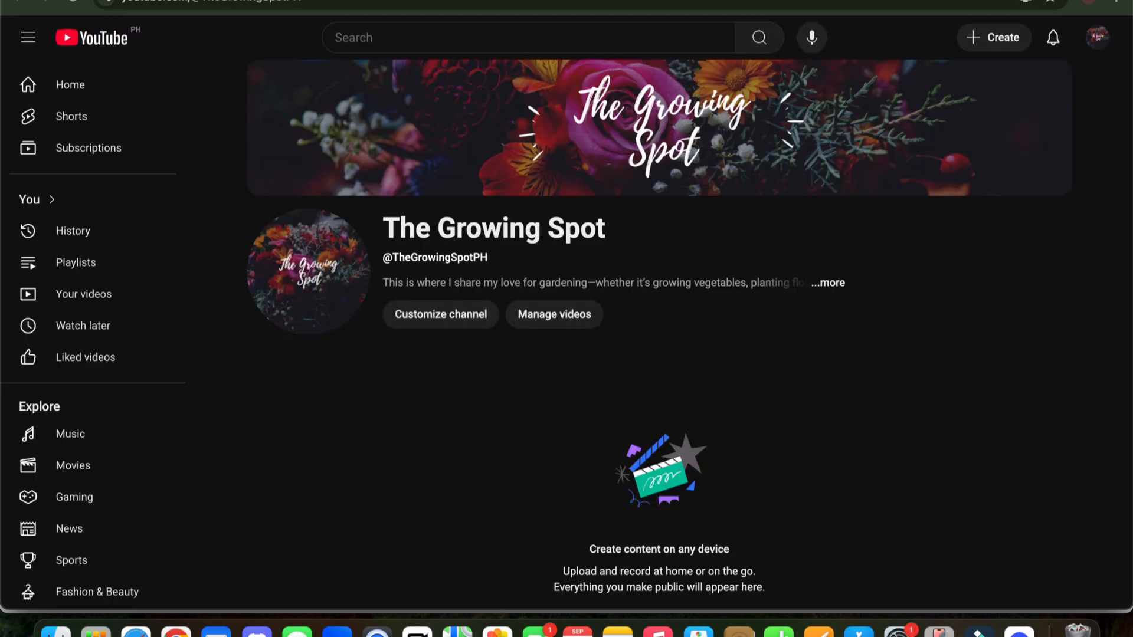
mouse_move(922, 177)
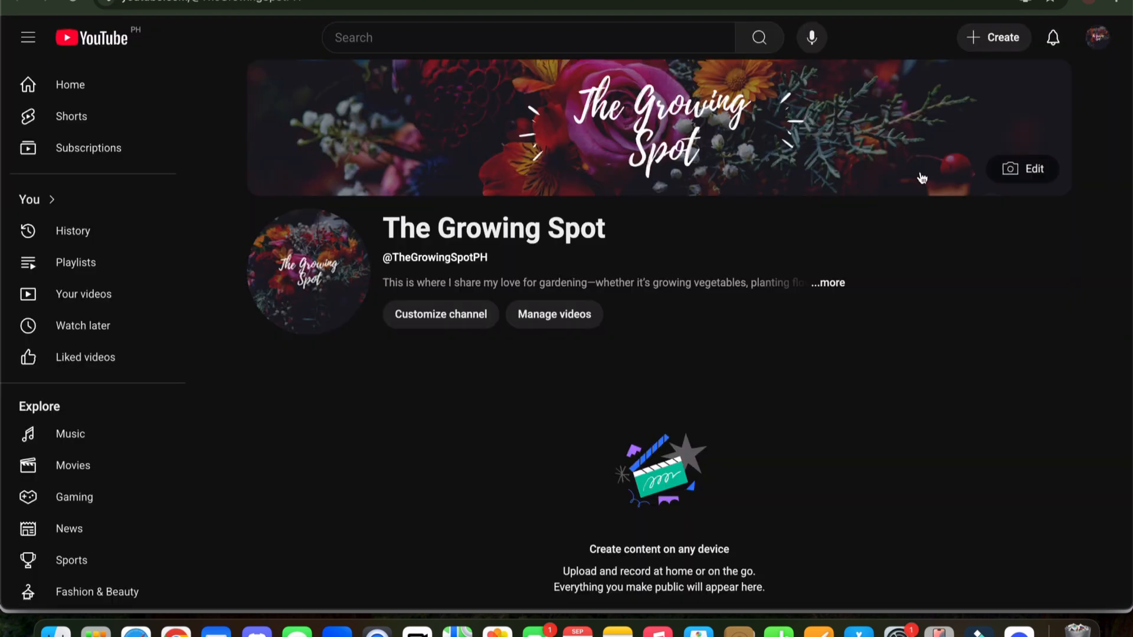
Open YouTube Studio for The Growing Spot and dismiss the Grow your team tip.
left_click(1089, 39)
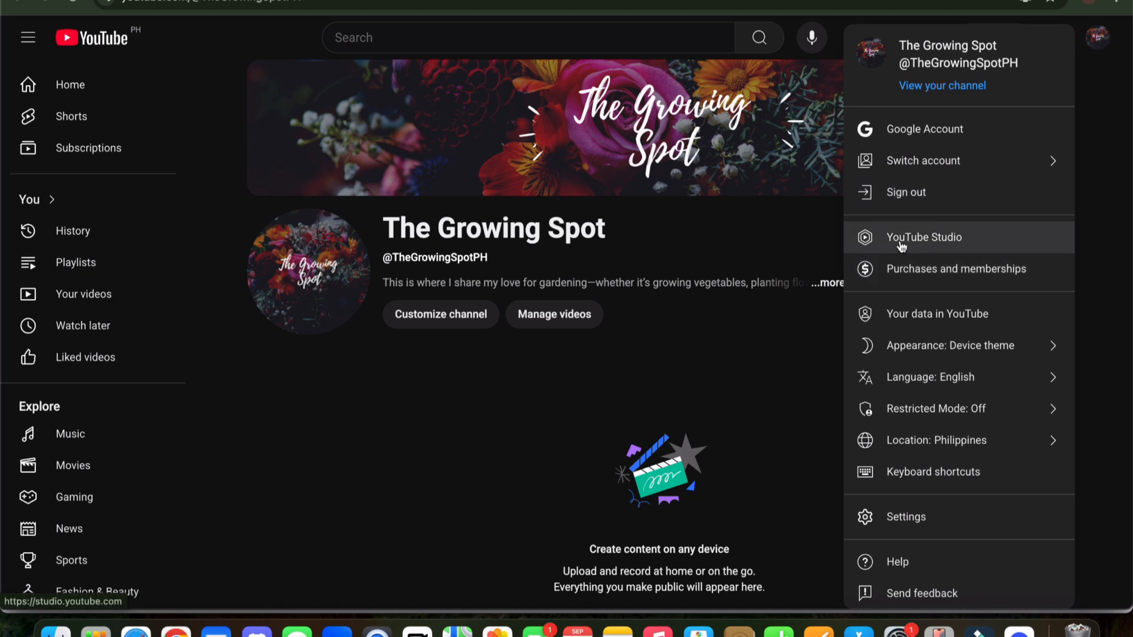
left_click(924, 239)
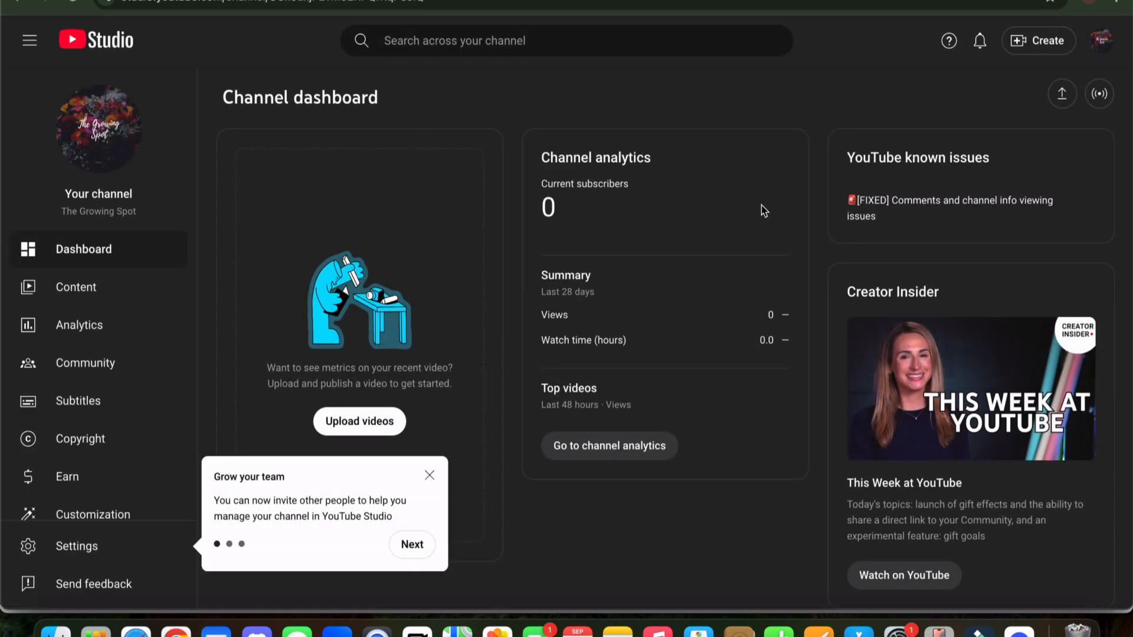
scroll(762, 211, "down", 4)
left_click(430, 476)
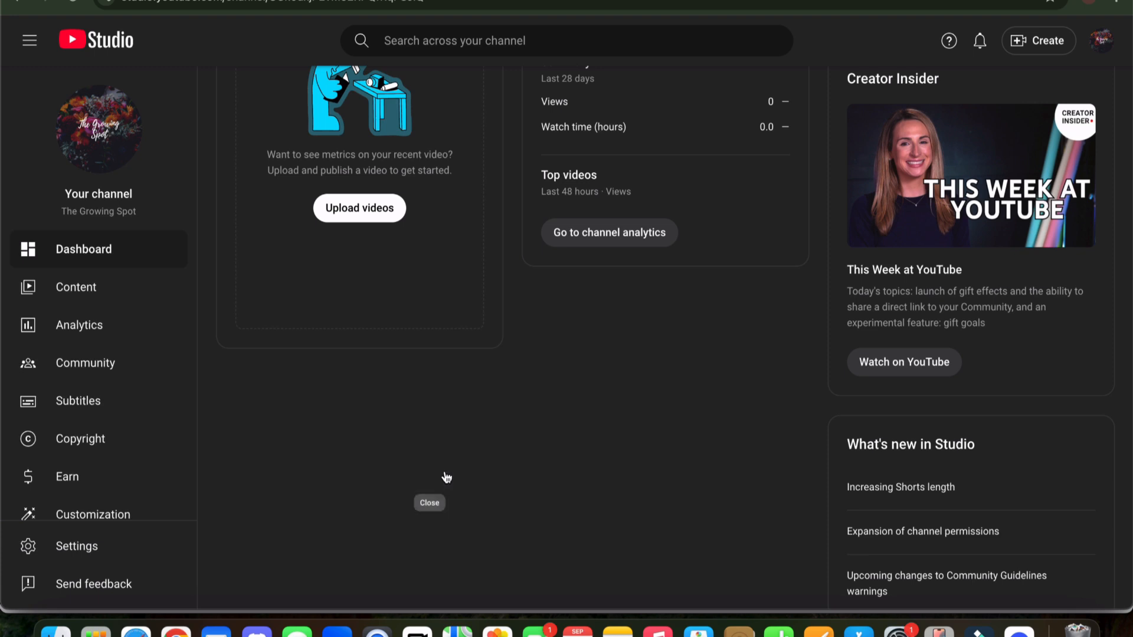
Look over the channel dashboard's analytics summary and news cards.
scroll(652, 412, "up", 4)
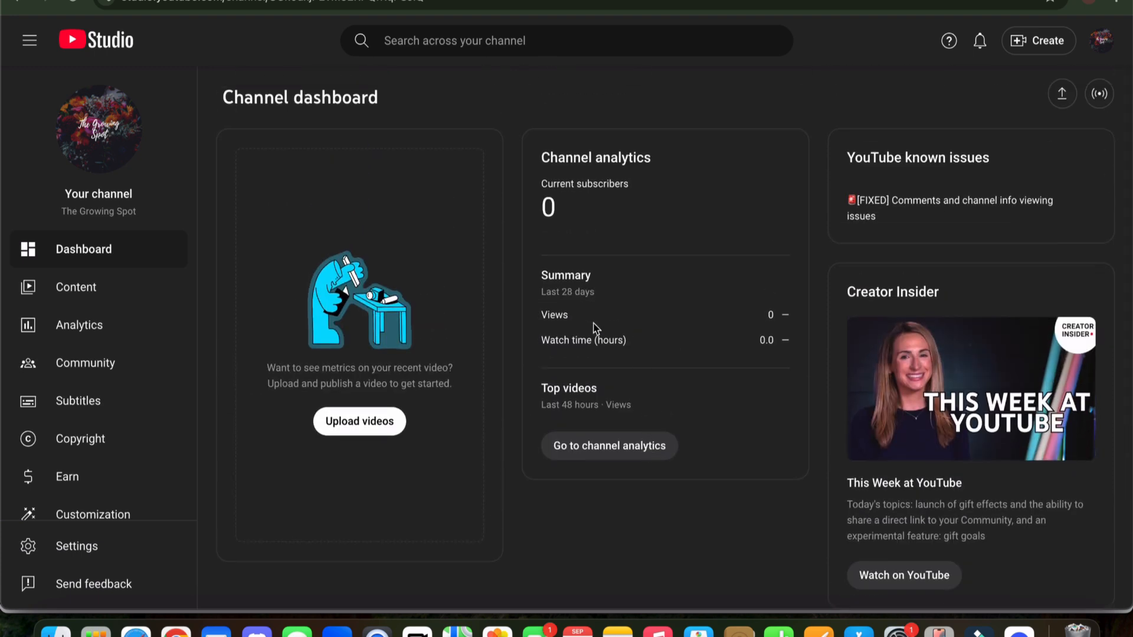
scroll(594, 323, "down", 2)
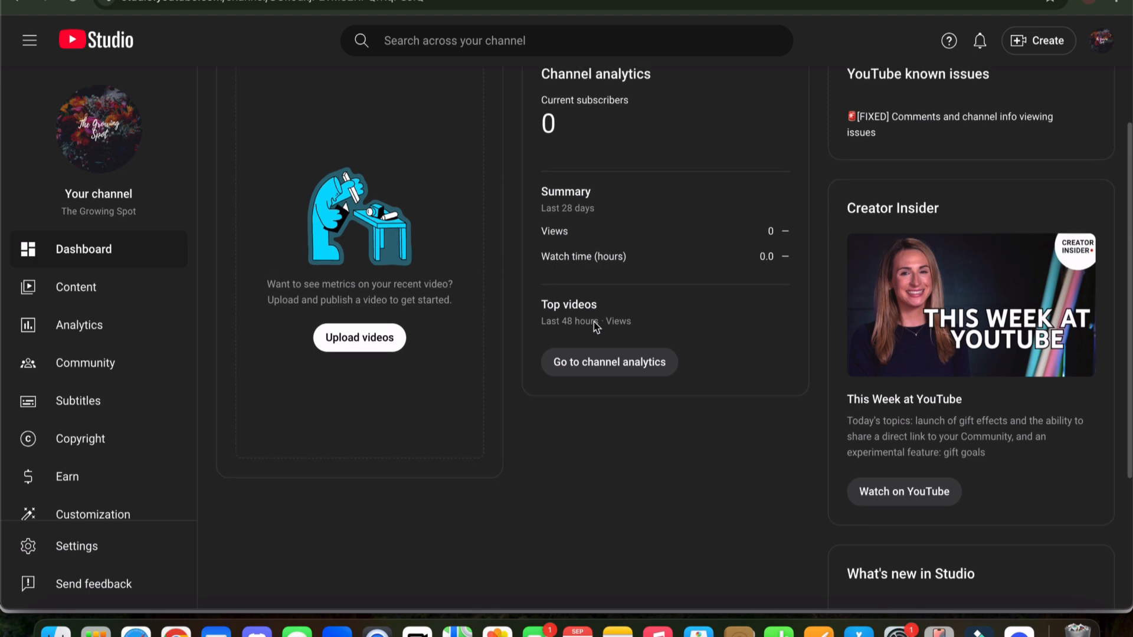
scroll(594, 321, "up", 2)
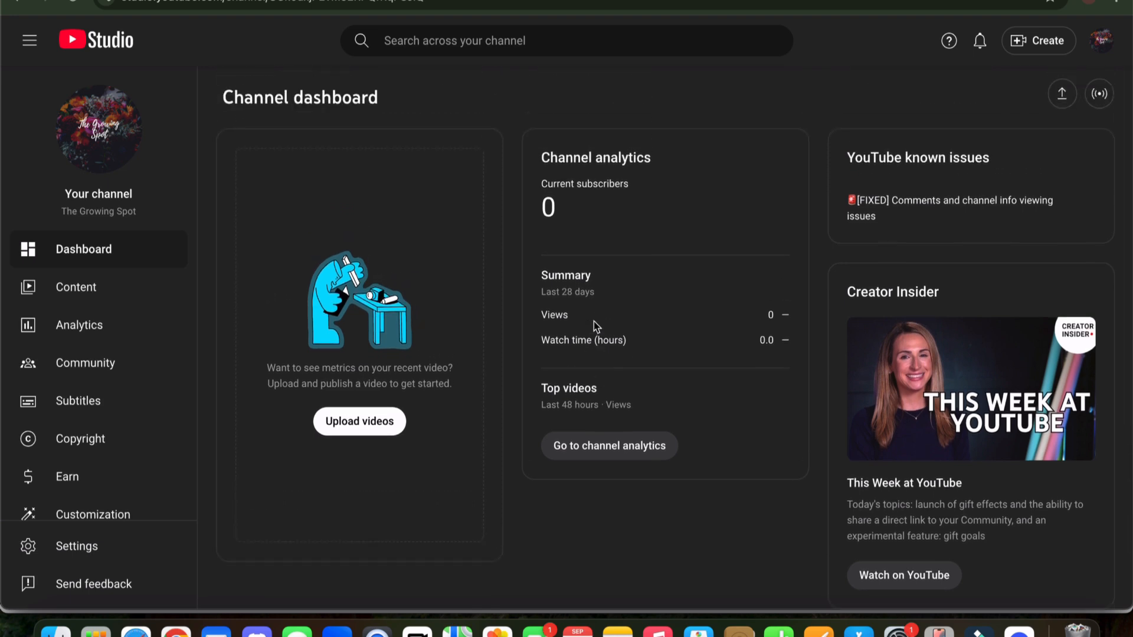
scroll(531, 283, "down", 3)
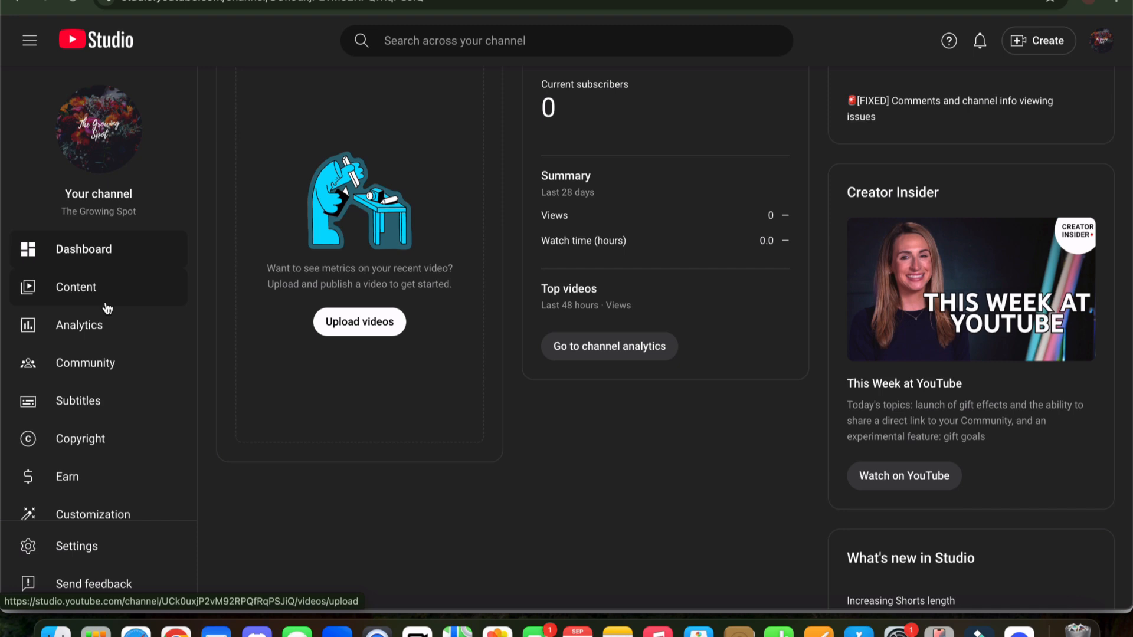
scroll(126, 376, "down", 2)
scroll(126, 376, "up", 2)
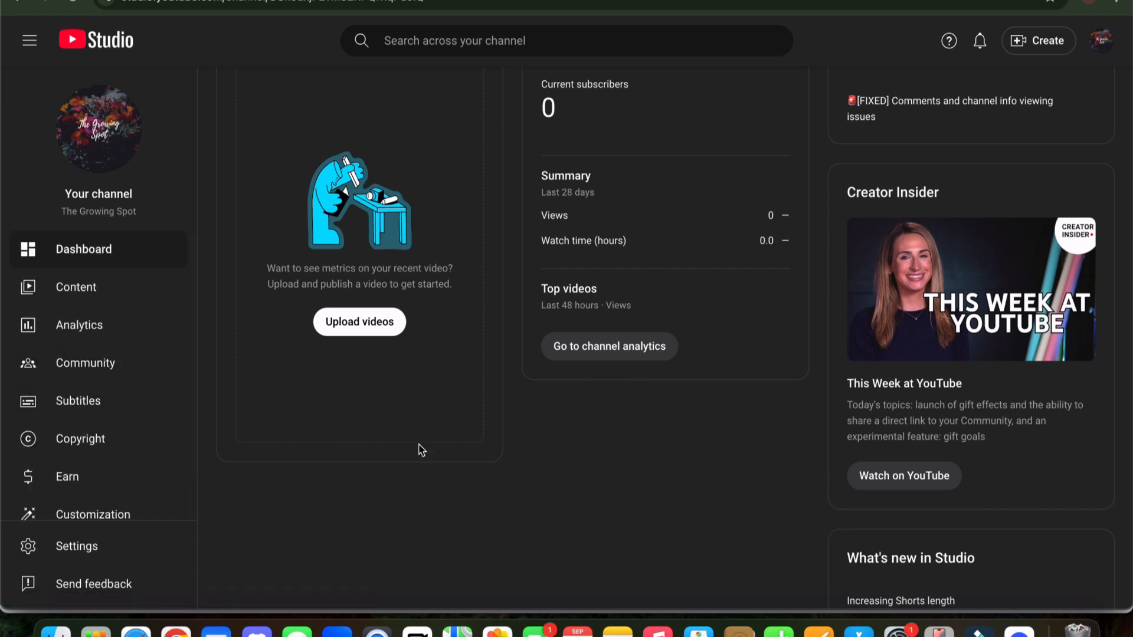
Open the Studio settings and review the upload defaults' basic info, including title, description, visibility and tags.
scroll(77, 440, "down", 2)
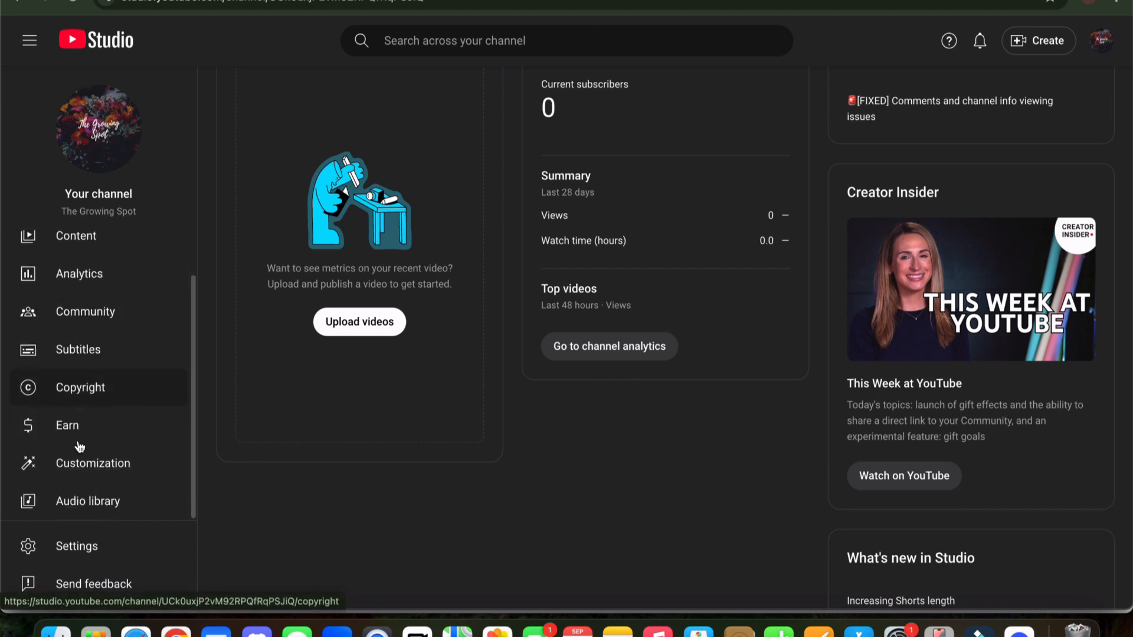
left_click(85, 542)
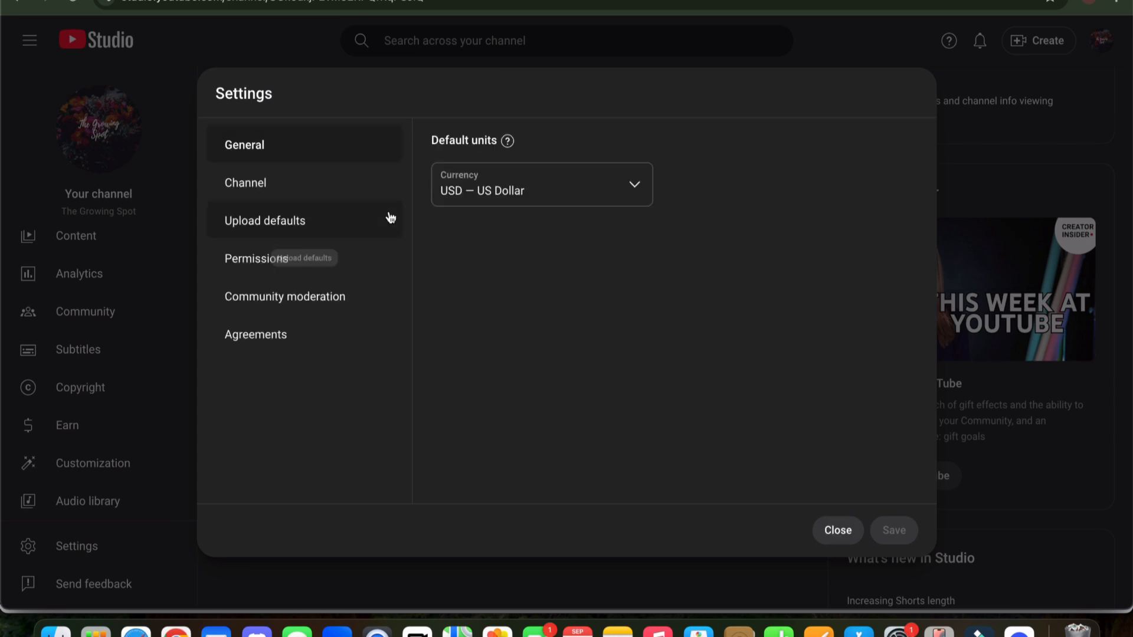
left_click(271, 222)
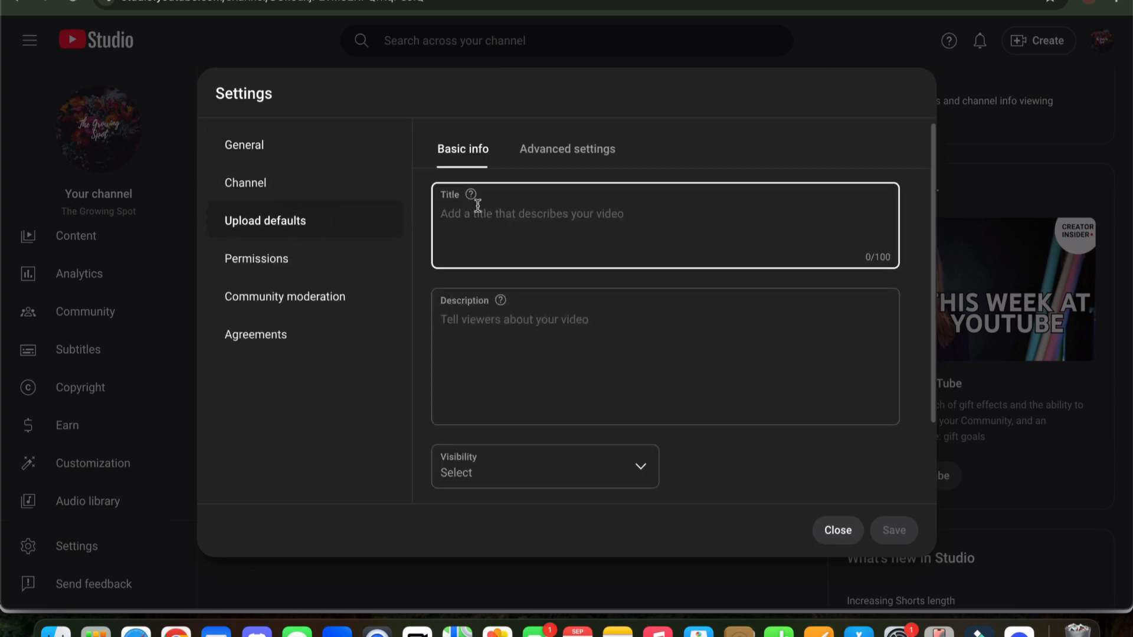
scroll(541, 253, "down", 3)
scroll(541, 256, "up", 3)
scroll(539, 252, "down", 3)
scroll(543, 247, "down", 1)
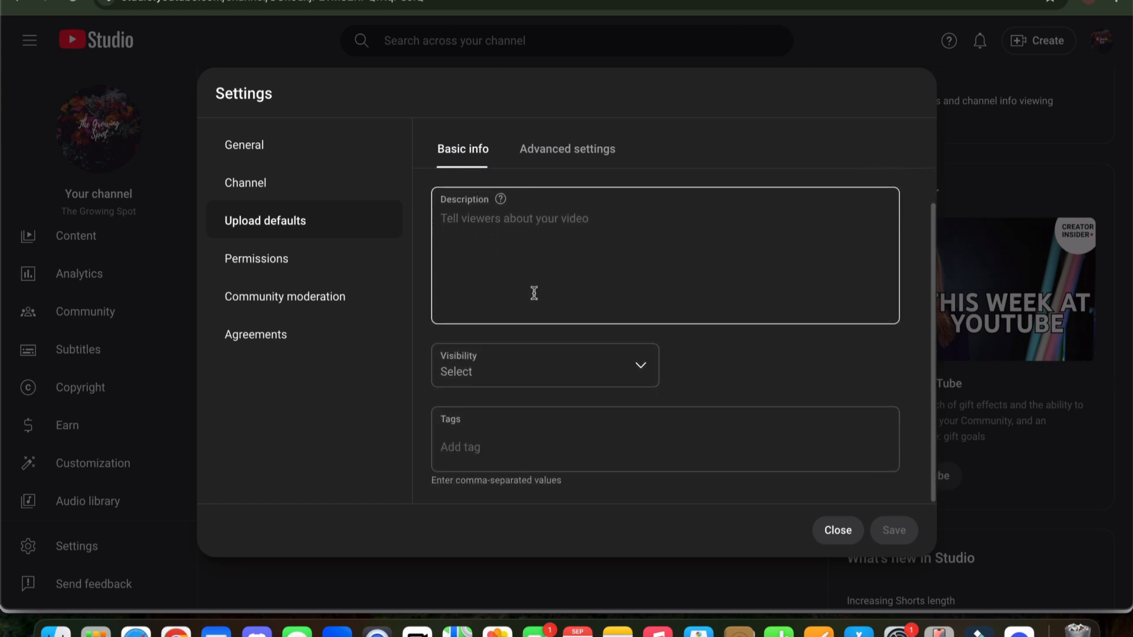
left_click(496, 445)
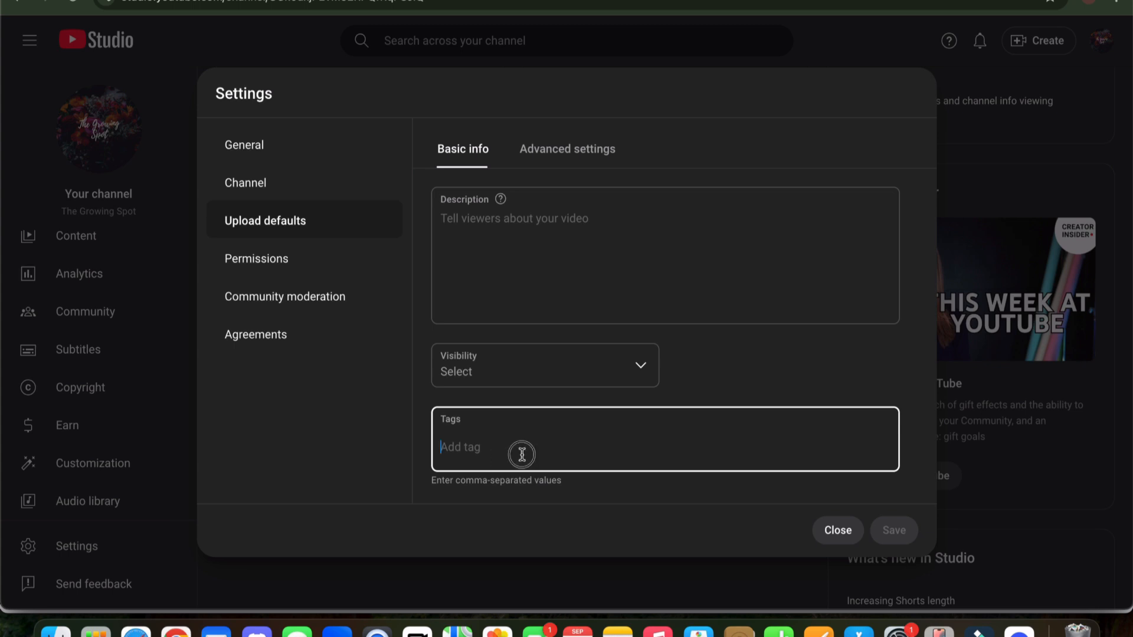
left_click(365, 416)
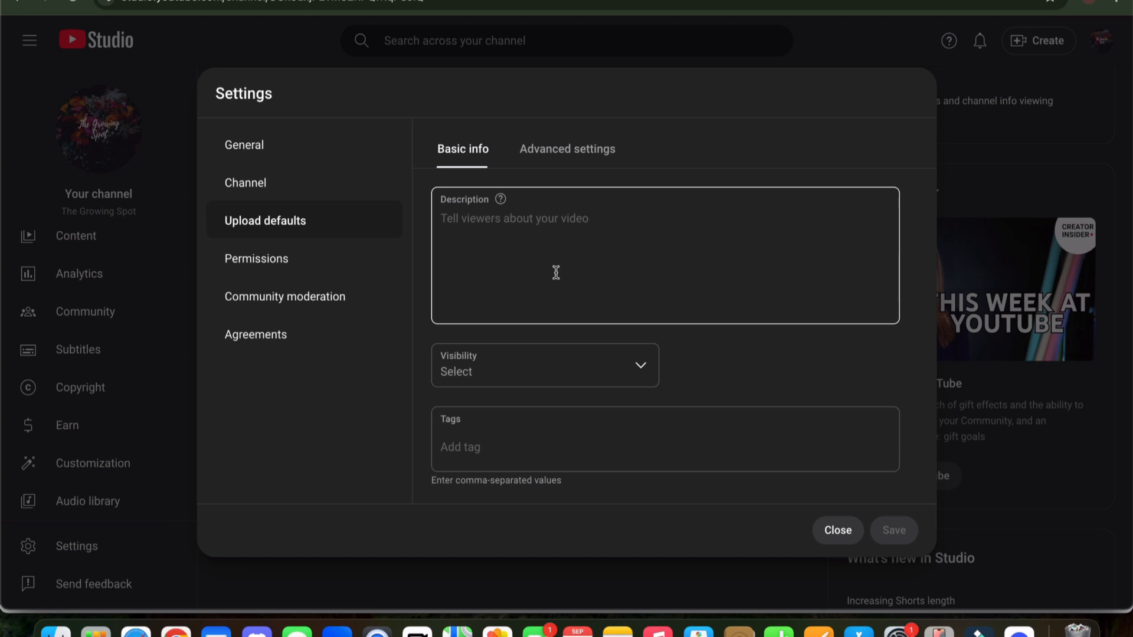
left_click(519, 448)
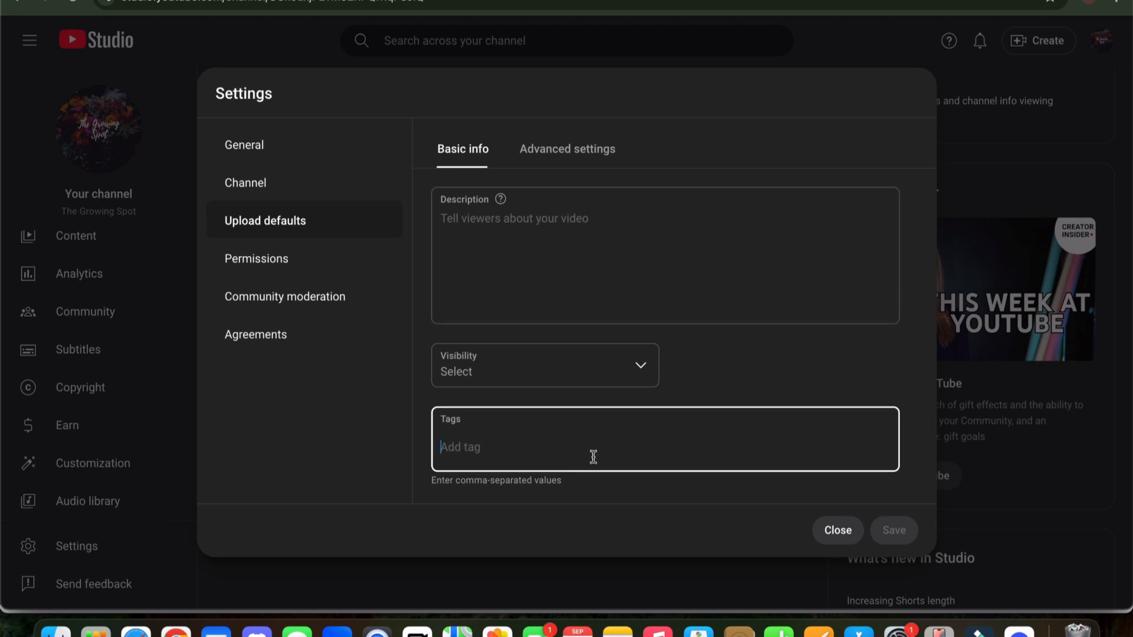
left_click(367, 374)
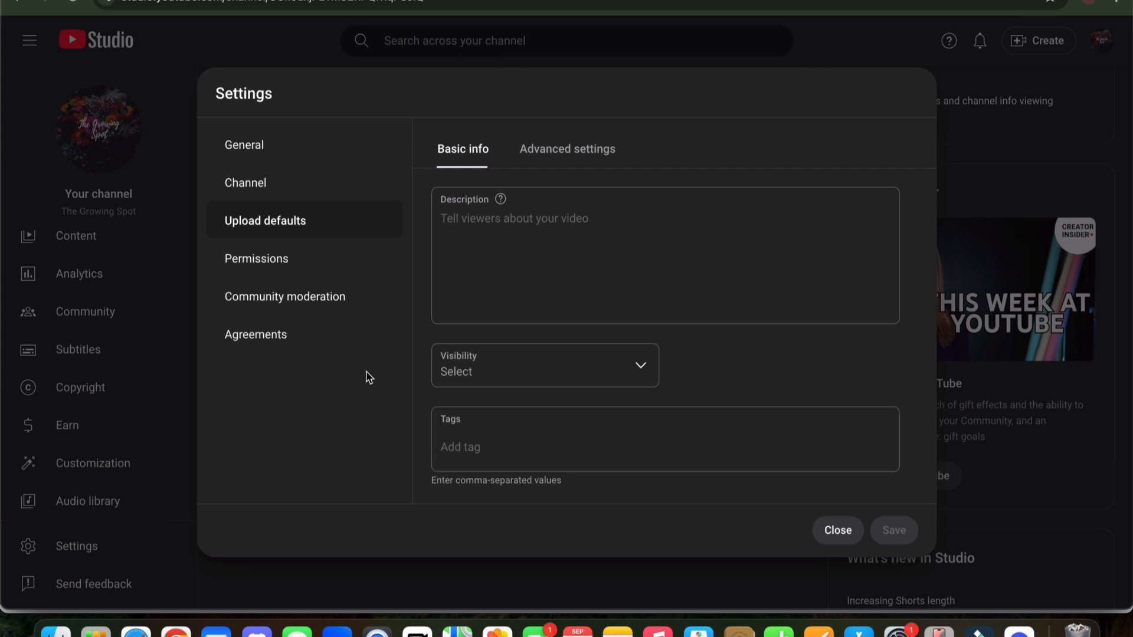
Set the channel's country of residence to Philippines in the channel settings.
left_click(262, 184)
left_click(475, 220)
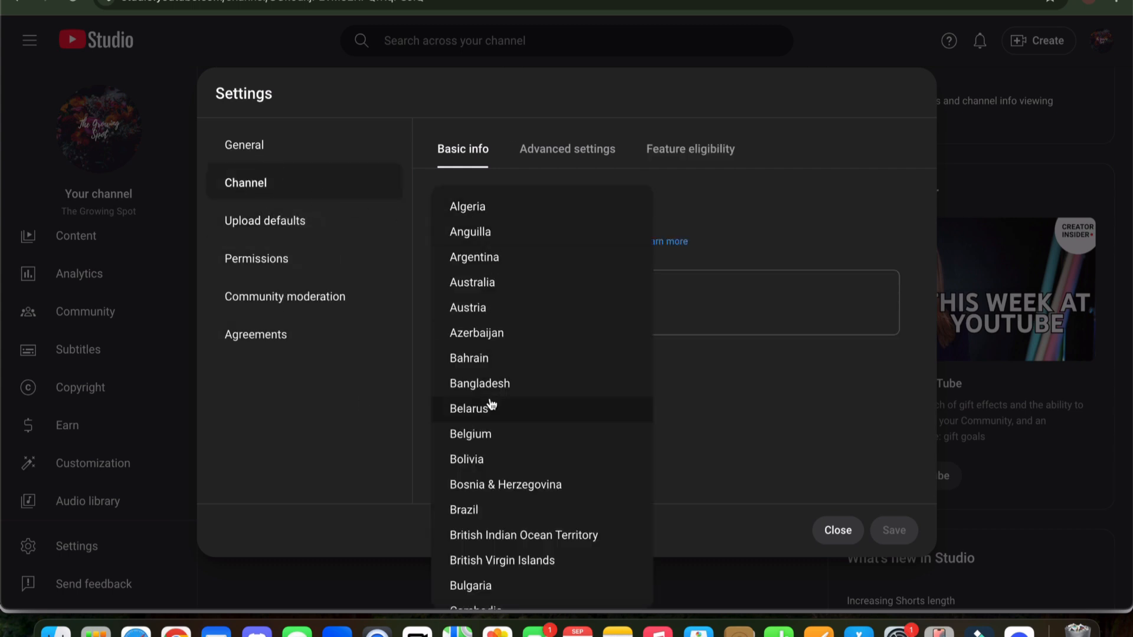
scroll(491, 402, "down", 7)
scroll(496, 425, "down", 8)
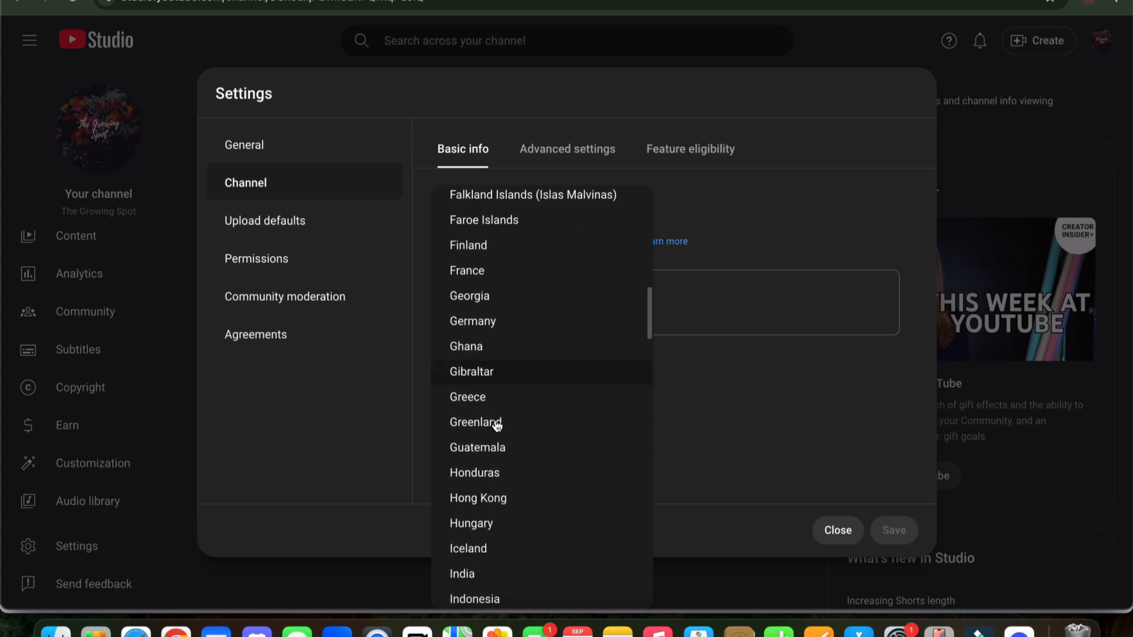
scroll(497, 426, "down", 9)
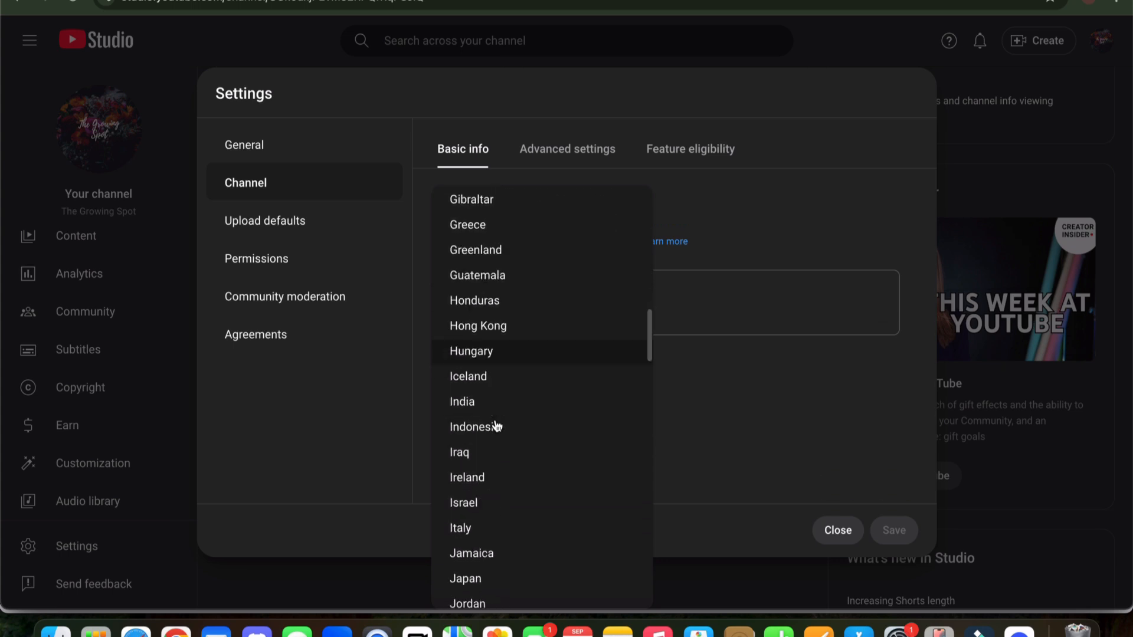
scroll(499, 425, "down", 9)
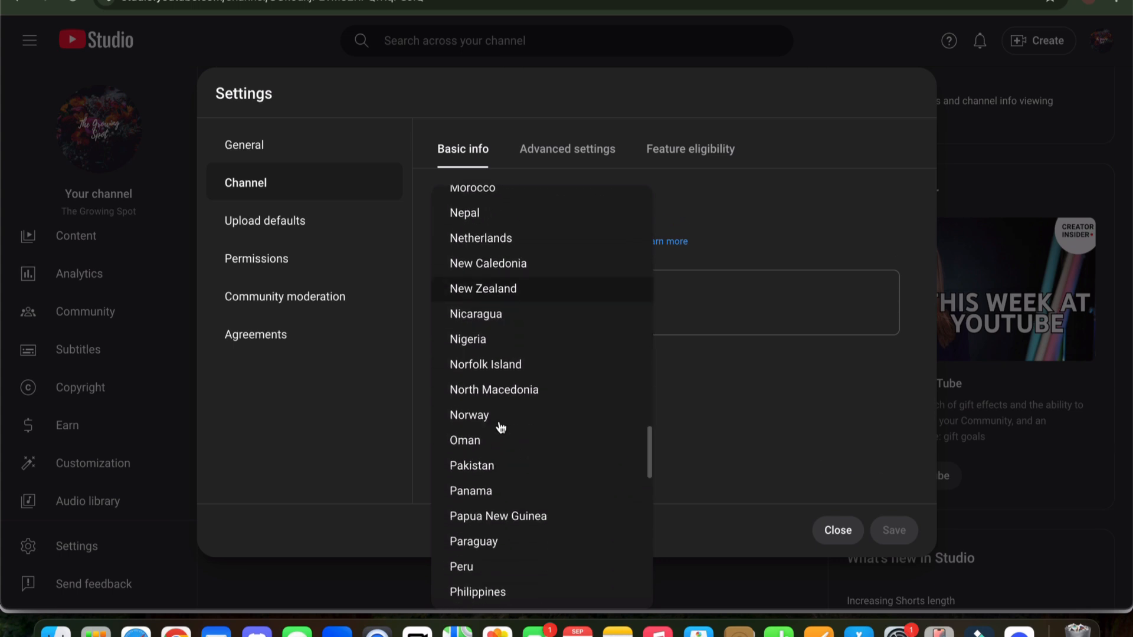
left_click(493, 487)
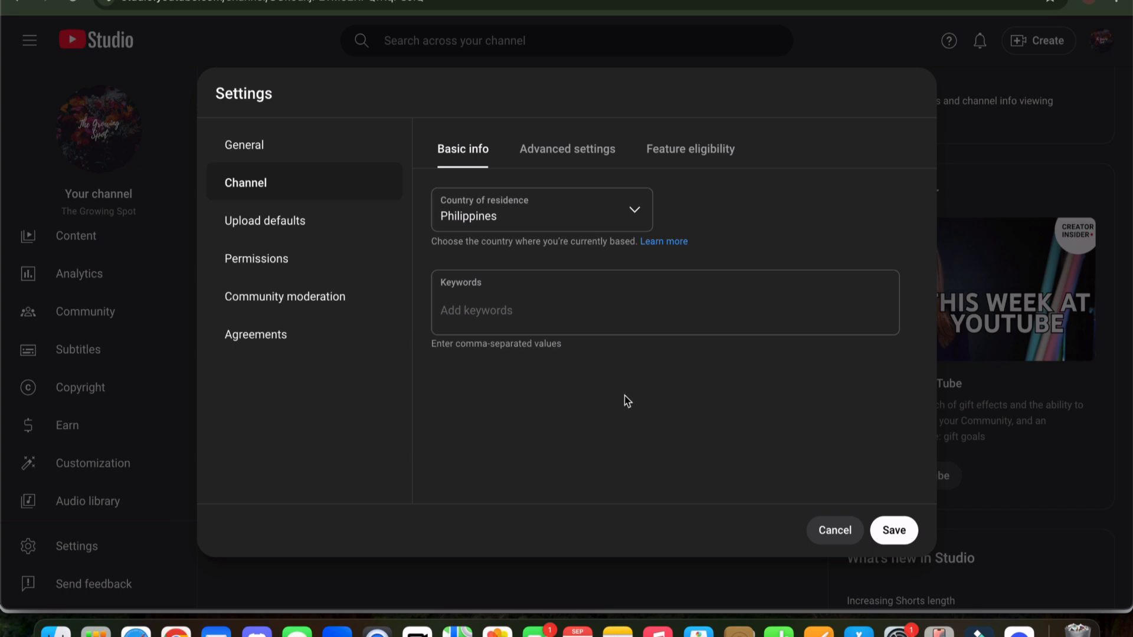
Check the channel's feature eligibility, reviewing the requirements for the Intermediate and Advanced features.
left_click(567, 150)
left_click(723, 159)
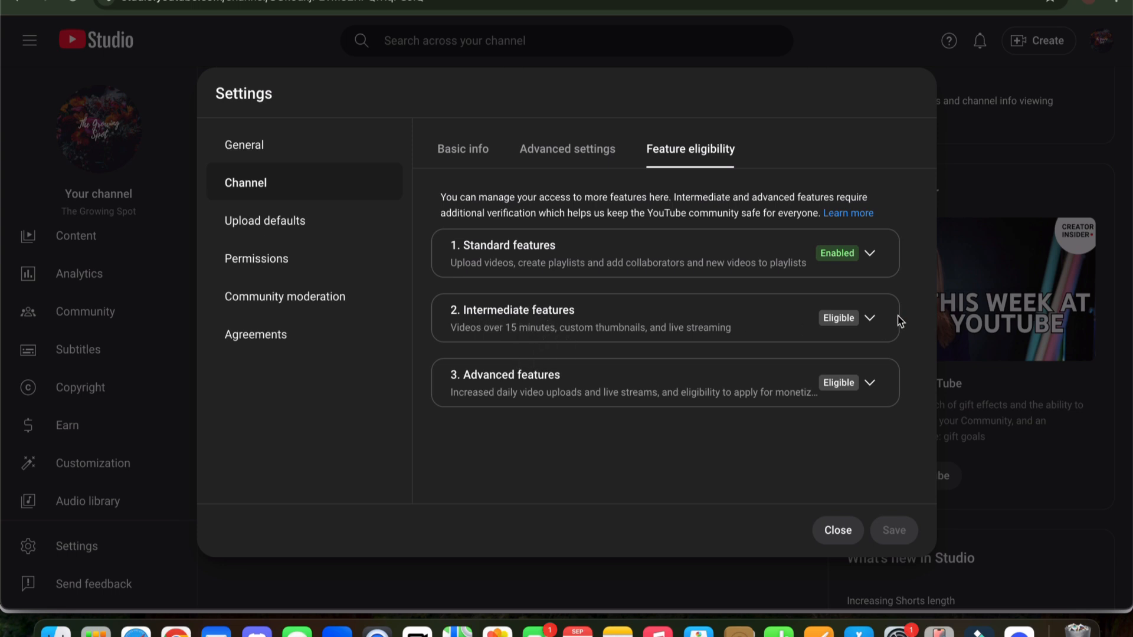
left_click(873, 318)
scroll(797, 384, "down", 2)
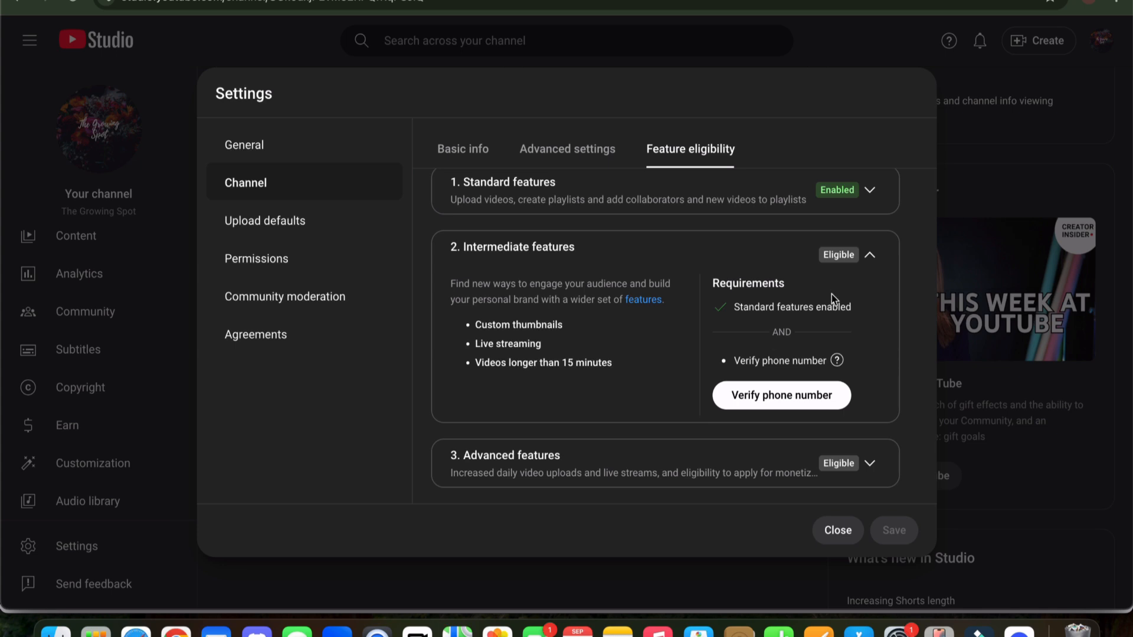
left_click(870, 256)
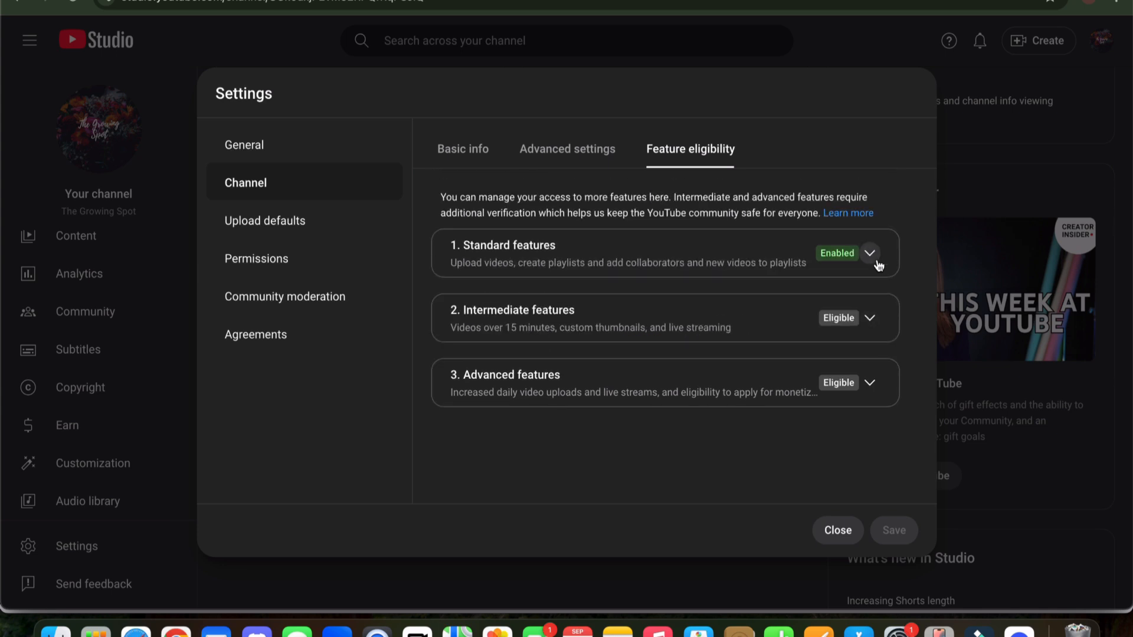
left_click(752, 384)
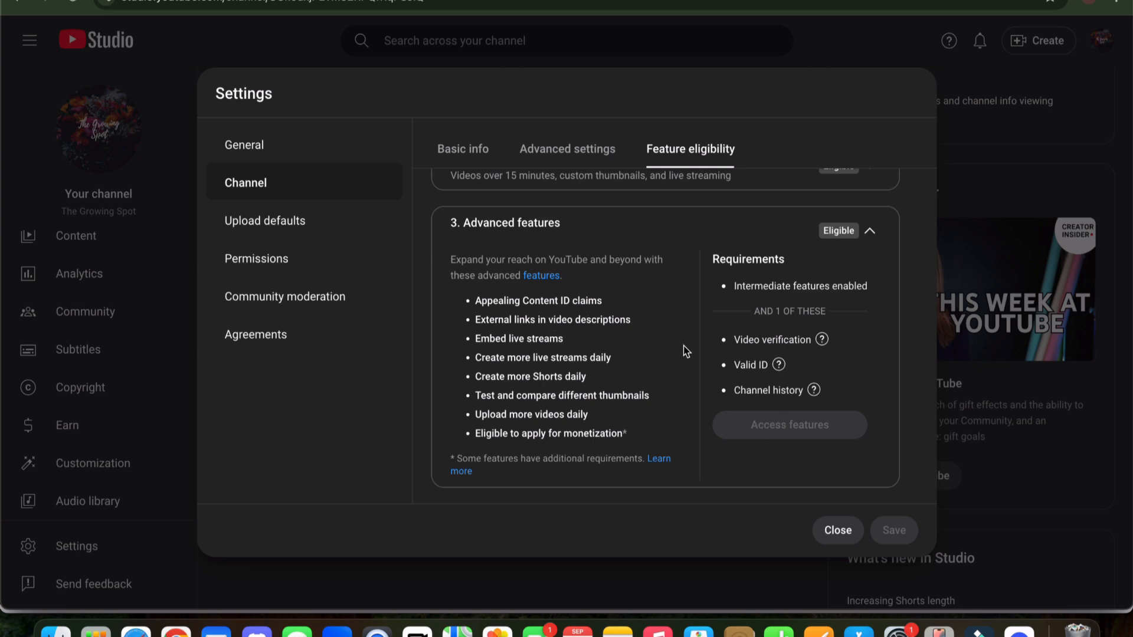
Review the community moderation content controls, including comments, live chat moderation and blocked words.
left_click(274, 294)
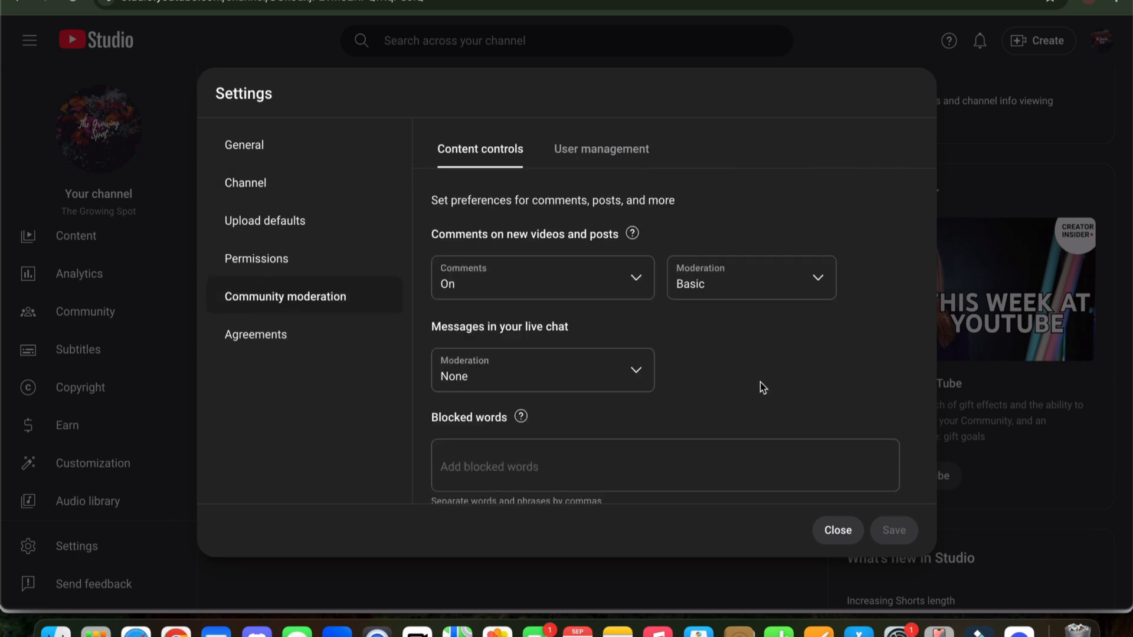
scroll(761, 382, "down", 3)
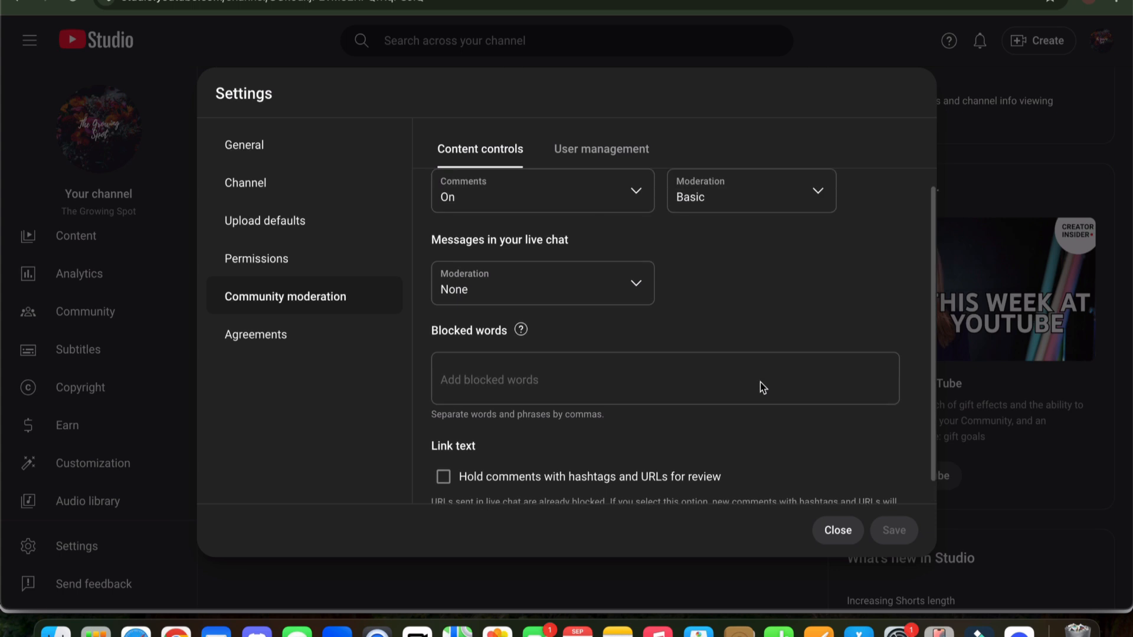
left_click(557, 365)
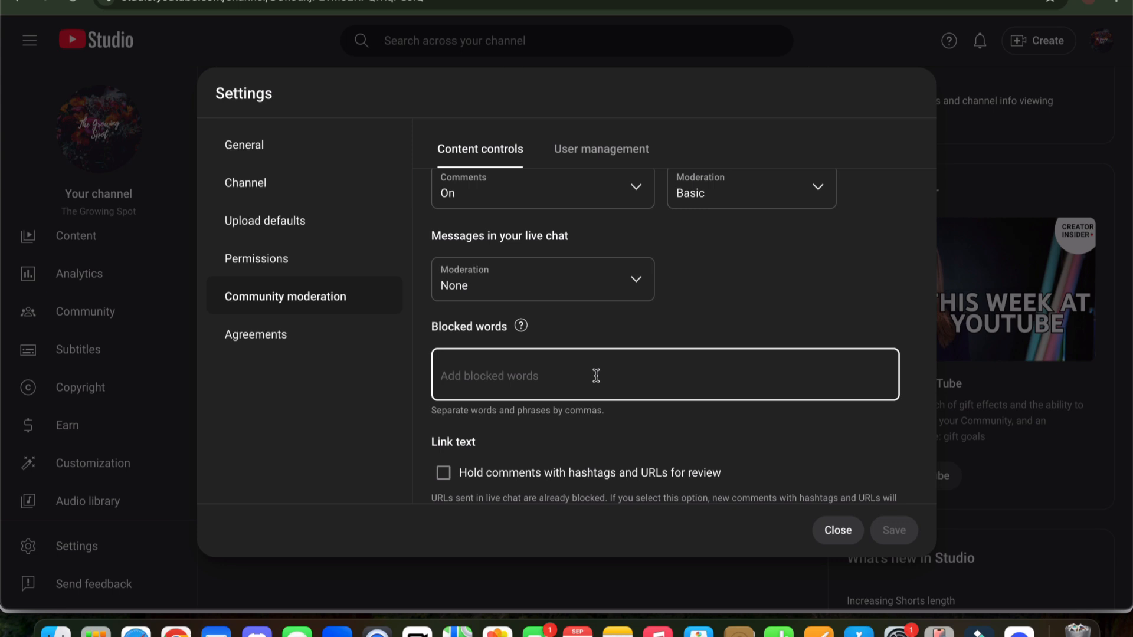
scroll(569, 372, "up", 3)
Review the user management options for moderators and approved users, and leave the settings.
left_click(595, 160)
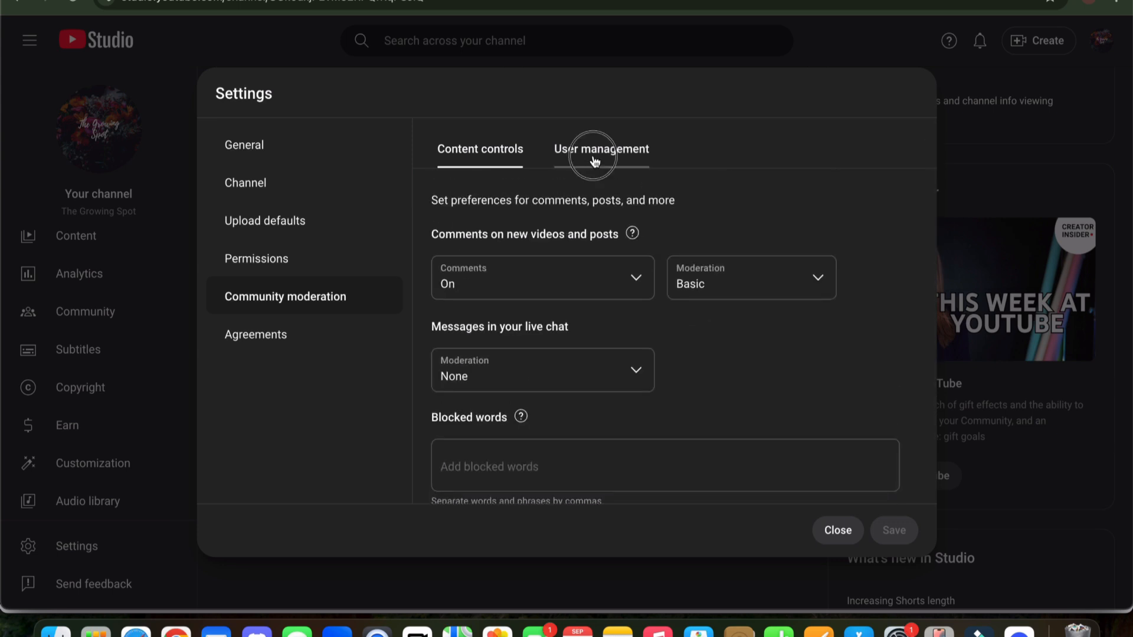
left_click(558, 288)
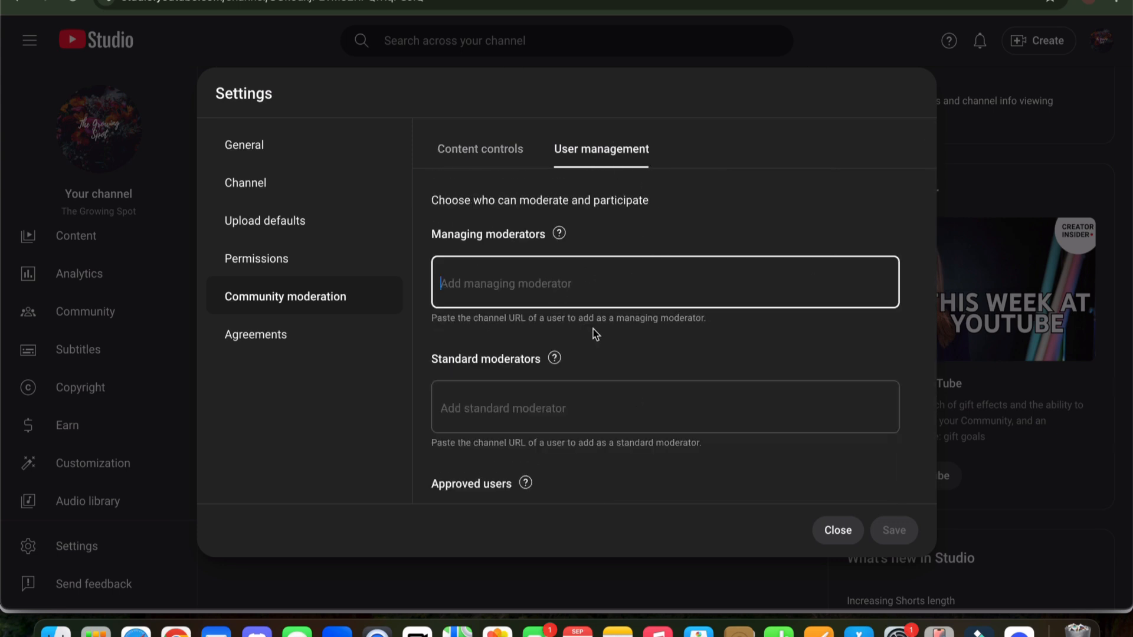
scroll(594, 334, "down", 3)
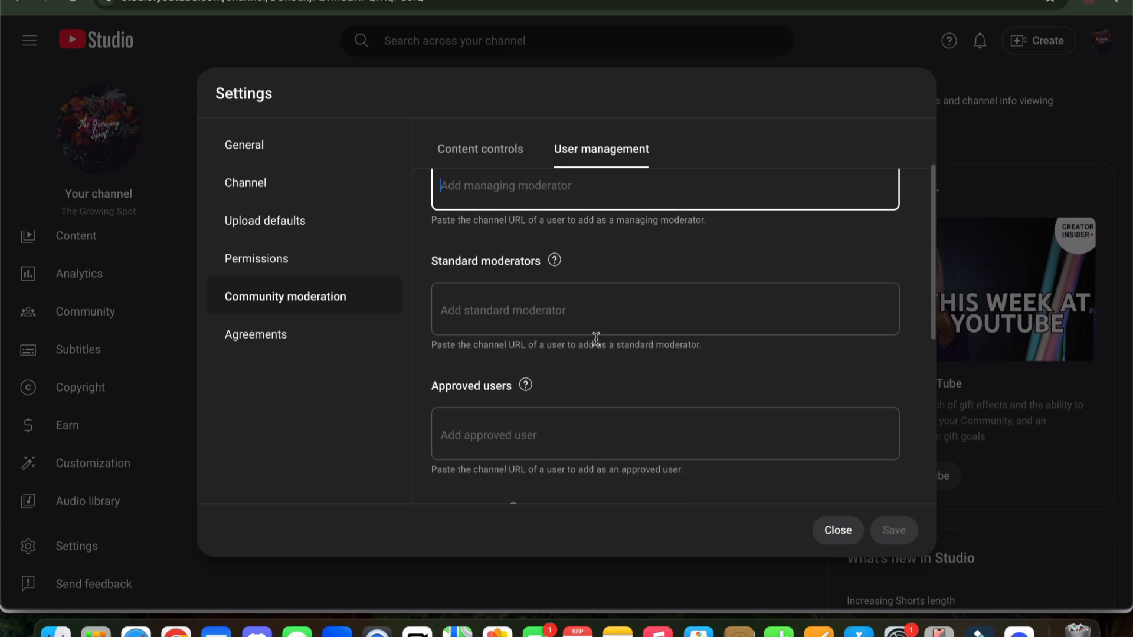
scroll(597, 339, "up", 2)
scroll(602, 353, "down", 6)
scroll(585, 340, "down", 2)
scroll(584, 337, "up", 3)
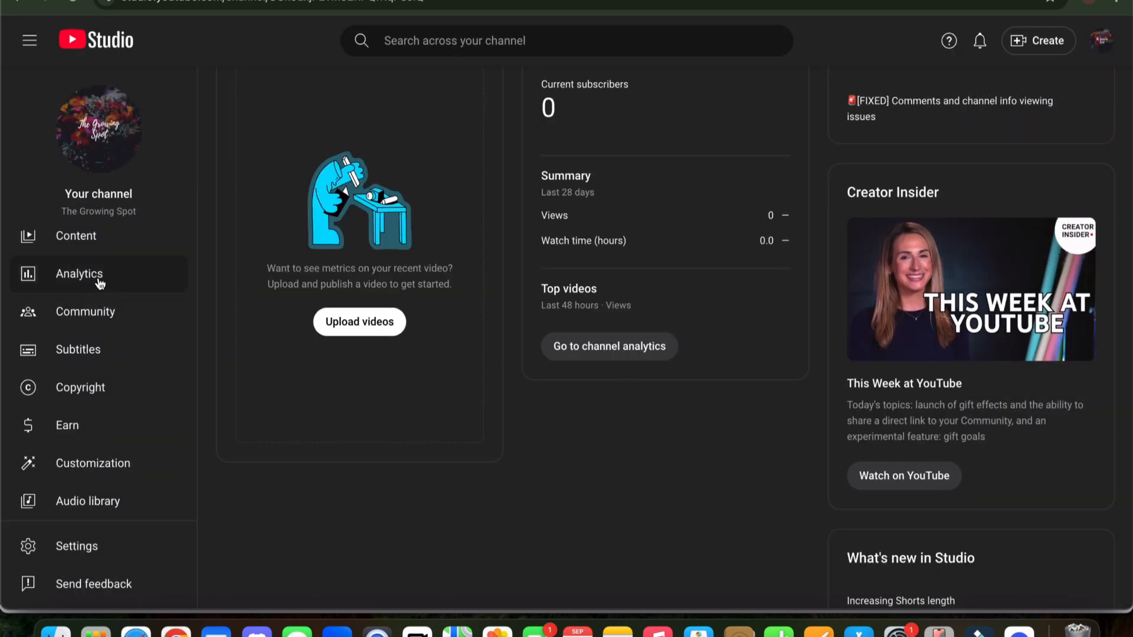
View the channel analytics overview and examine the Earn page's monetization options and eligibility.
left_click(99, 284)
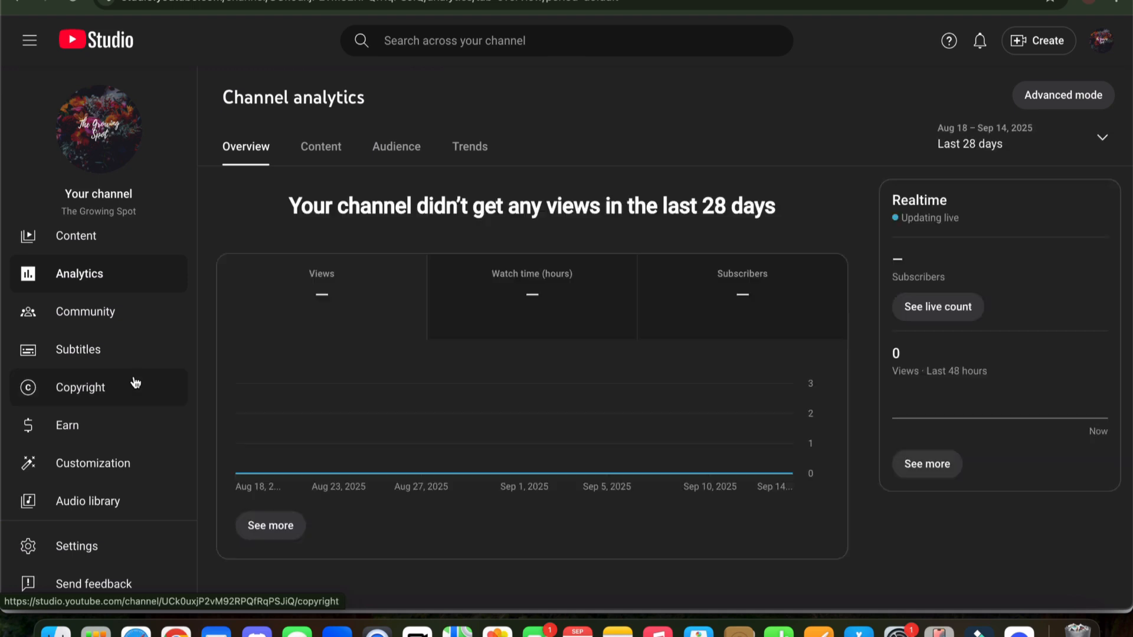
left_click(112, 438)
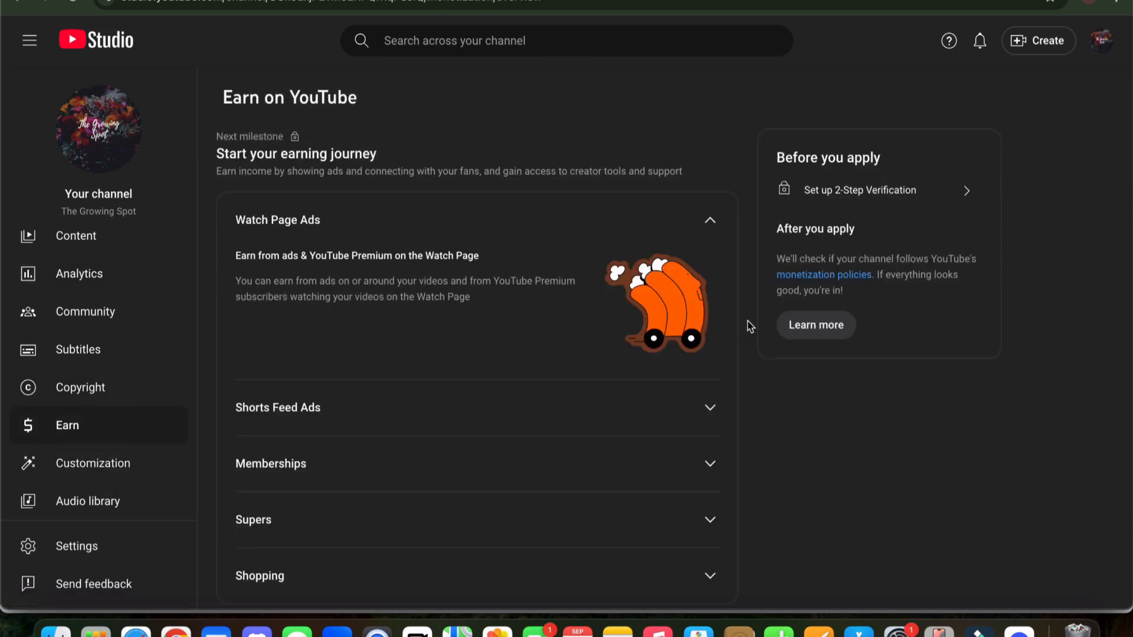
scroll(567, 385, "down", 5)
scroll(572, 383, "up", 5)
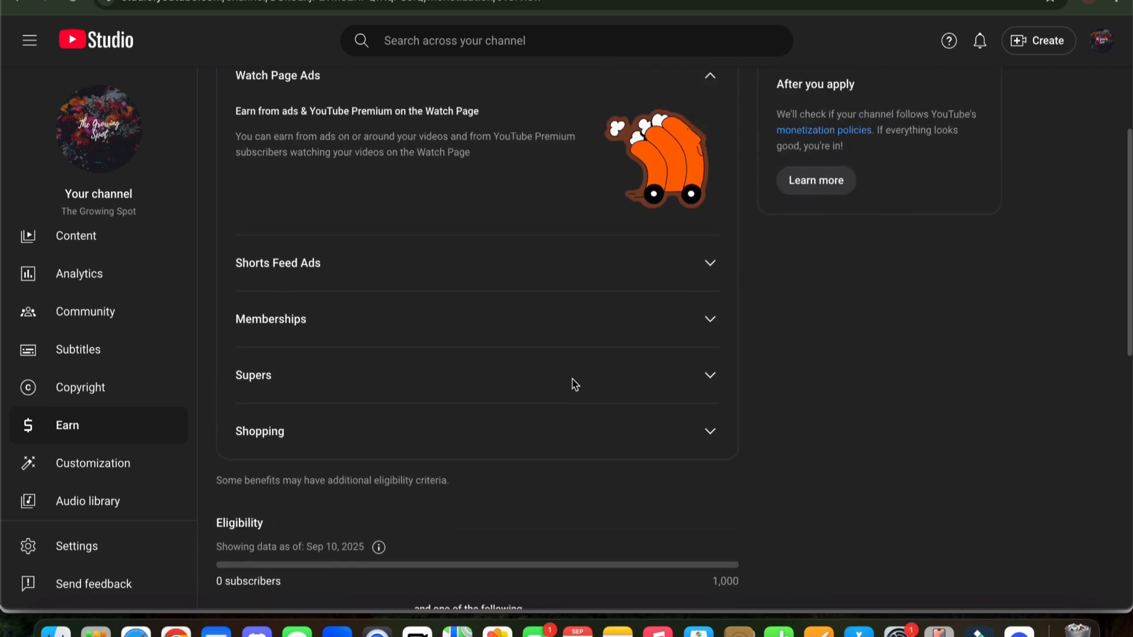
Examine the Earn page's remaining monetization benefits, eligibility thresholds, and Creator Support & Tools section.
scroll(574, 385, "down", 8)
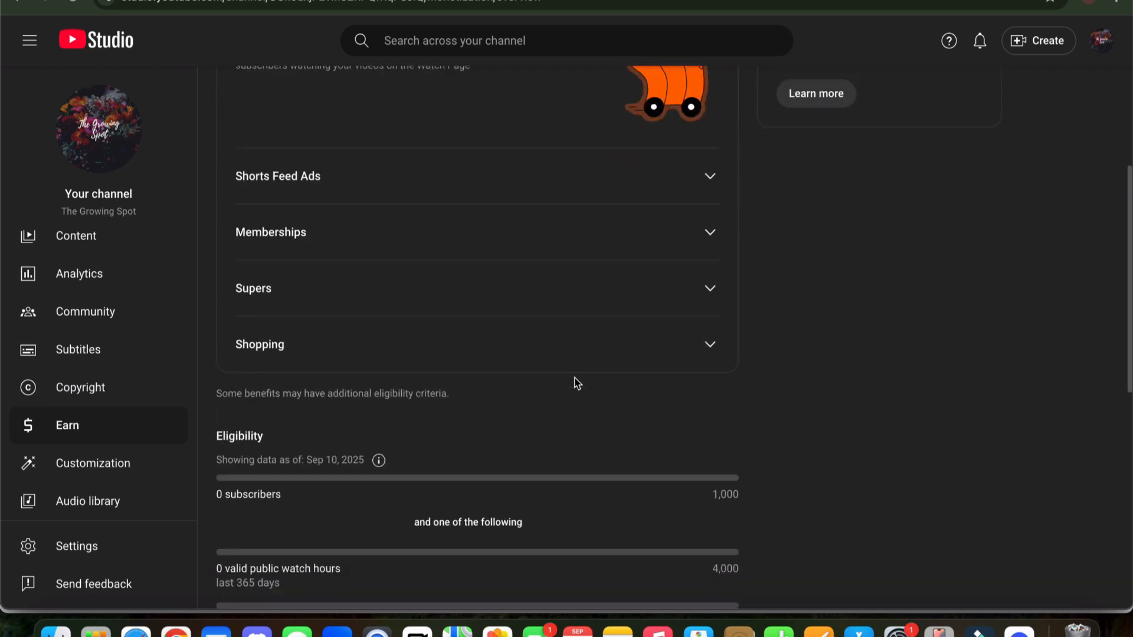
scroll(577, 383, "down", 3)
scroll(577, 383, "up", 2)
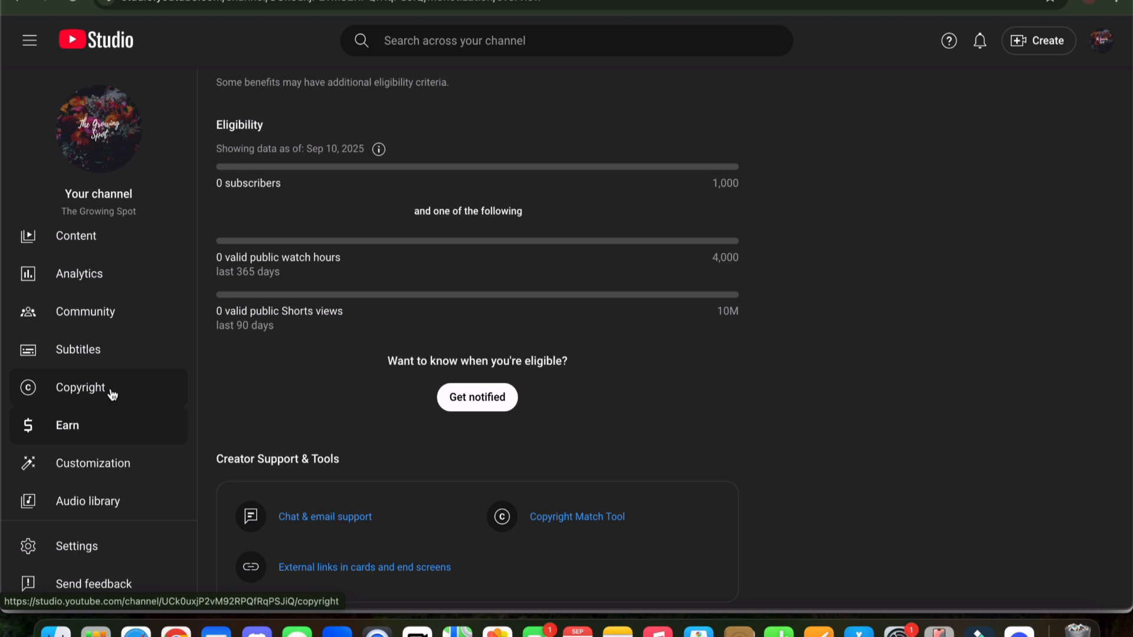
scroll(319, 419, "down", 3)
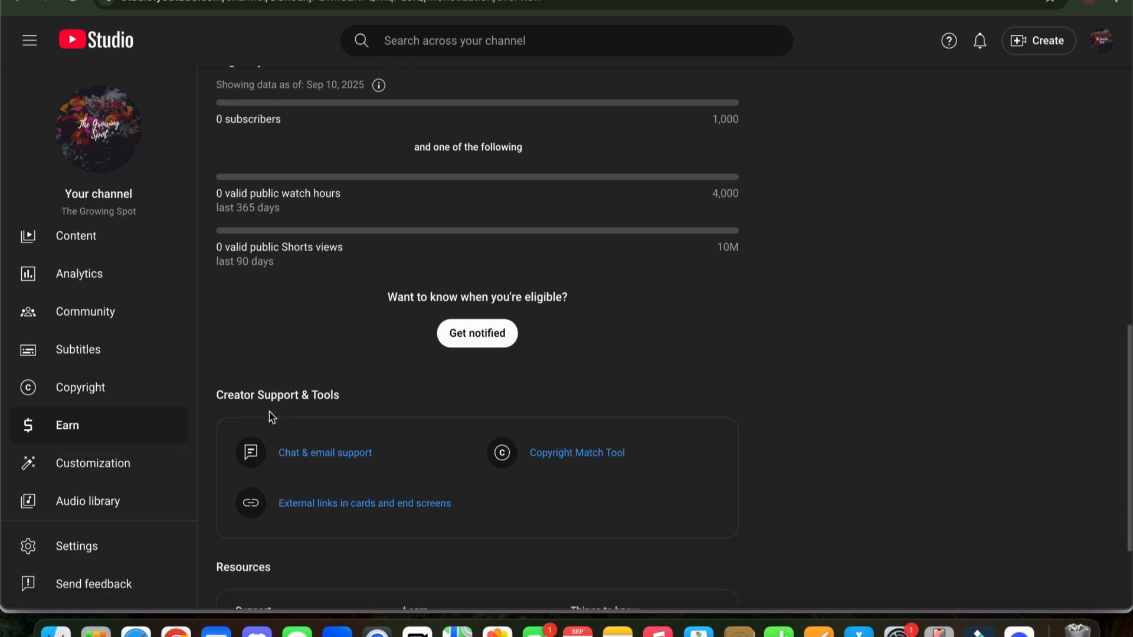
Browse the Music tracks in the Audio library, dismissing its welcome tip and the terms and conditions notice.
left_click(89, 513)
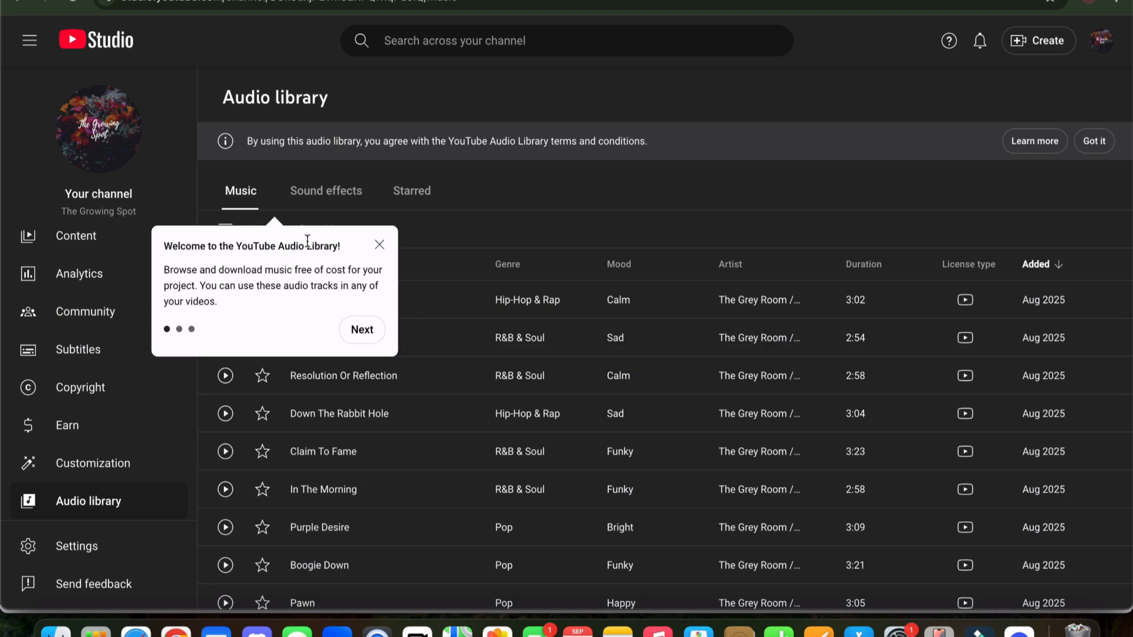
left_click(379, 244)
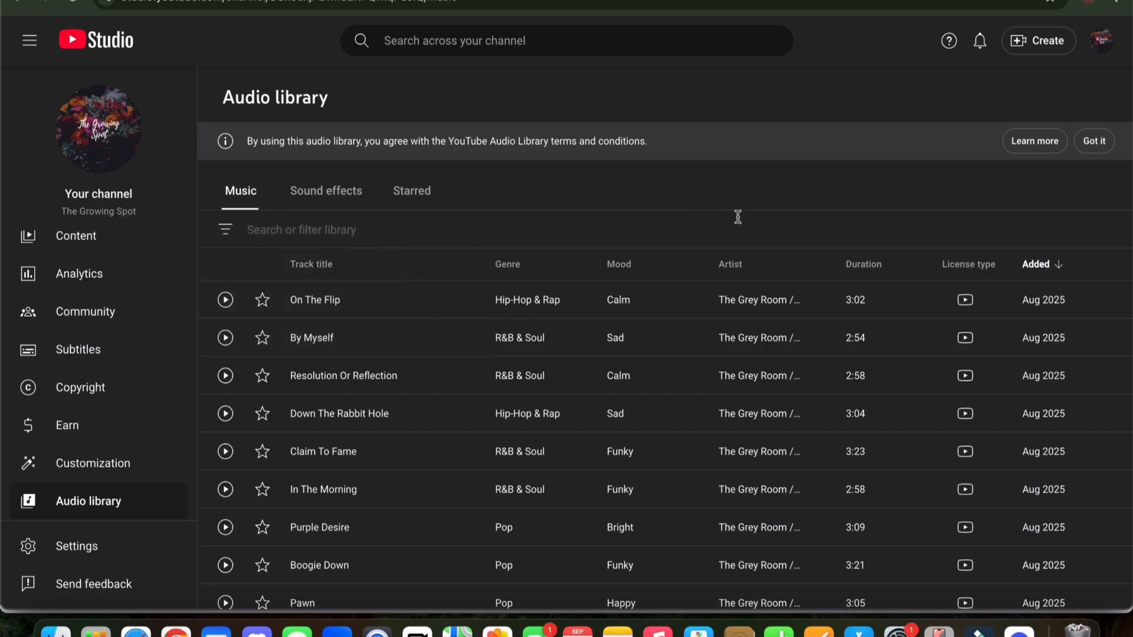
scroll(337, 310, "down", 2)
scroll(334, 297, "up", 2)
scroll(109, 373, "up", 2)
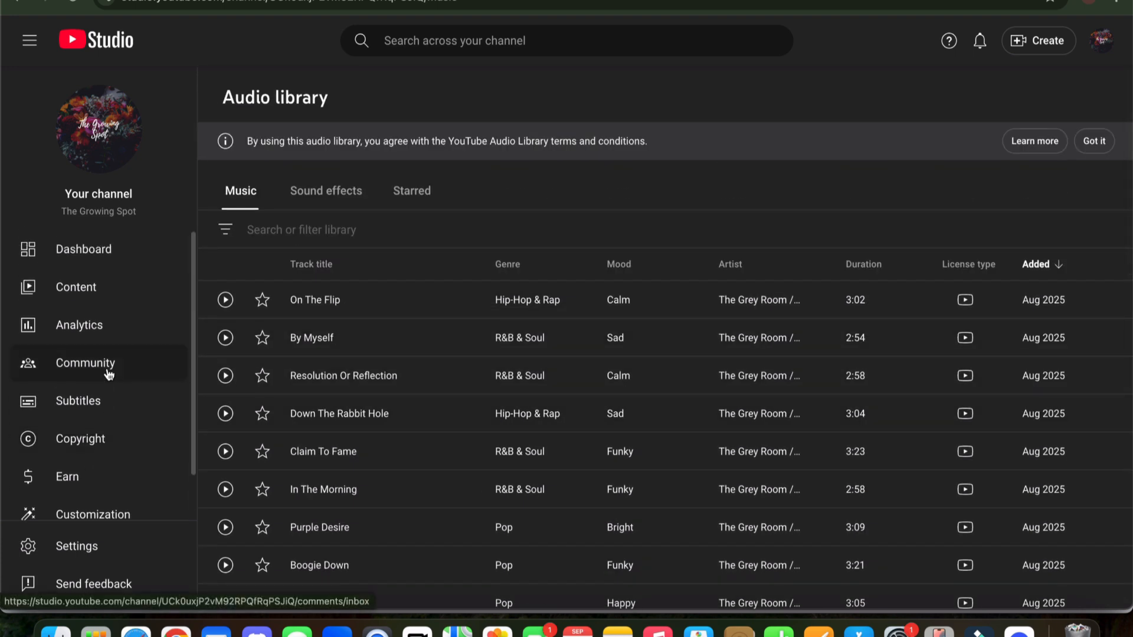
left_click(1098, 142)
scroll(348, 413, "down", 5)
scroll(346, 410, "up", 5)
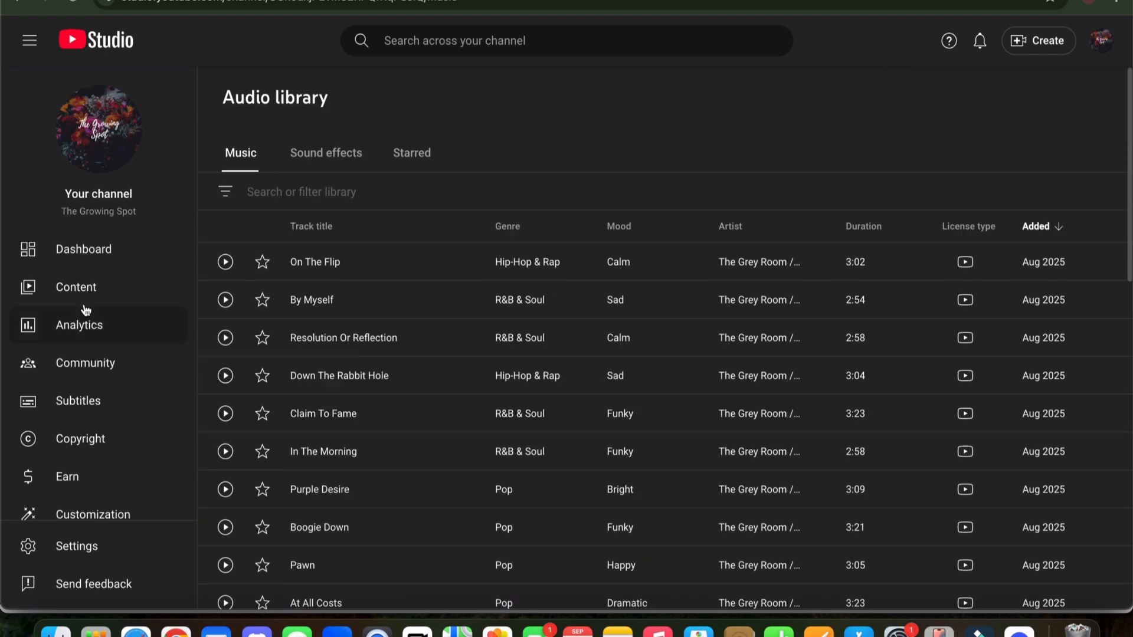
Switch to the creator's established trading and farming channel and view its public home page and videos.
left_click(118, 259)
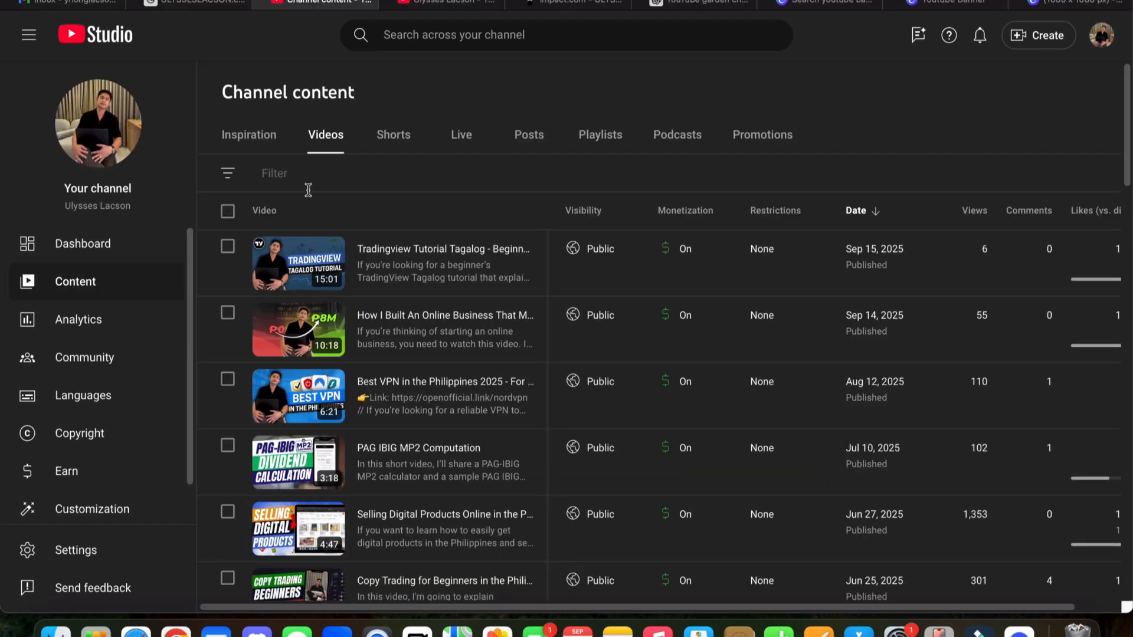
left_click(441, 8)
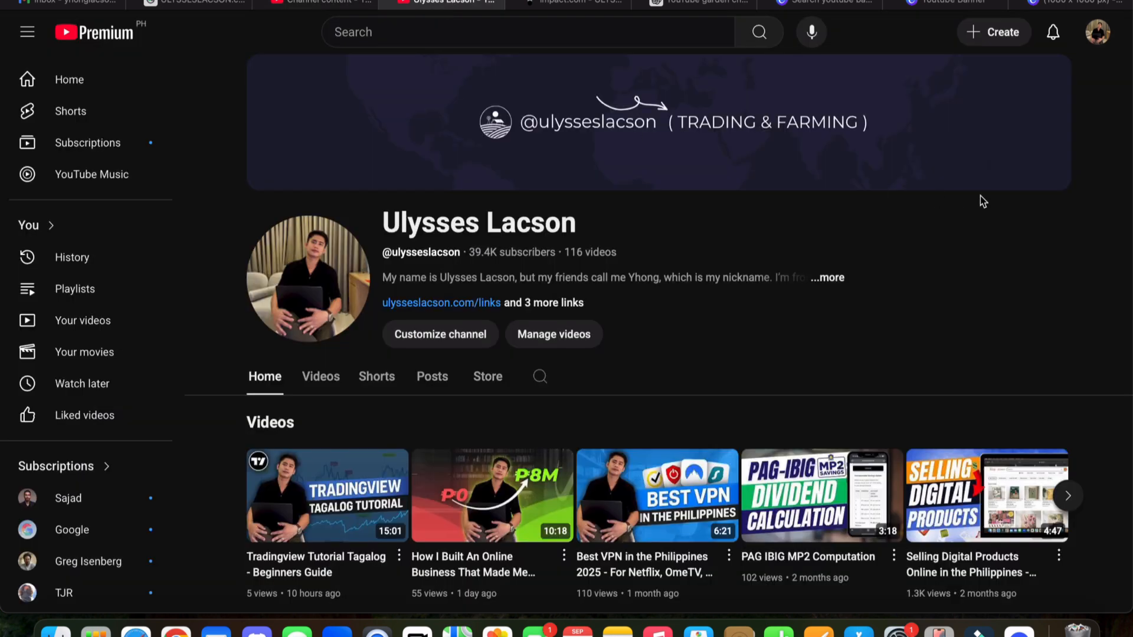
scroll(983, 201, "down", 2)
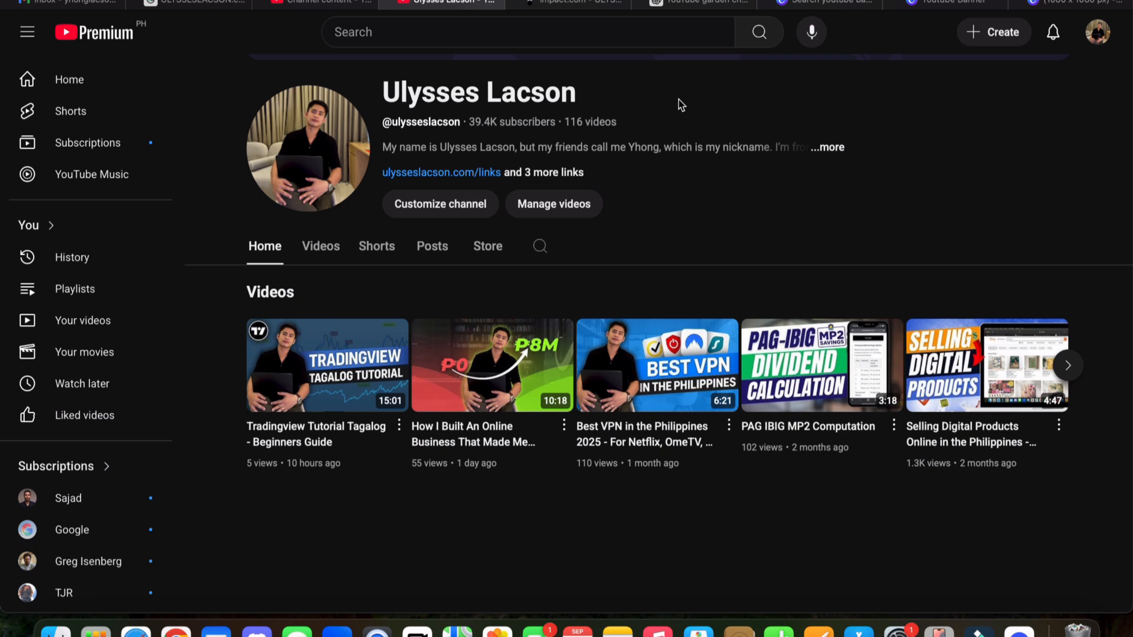
Switch to impact.com to review the affiliate earnings by program and the actions trend, and return to the established YouTube channel's page.
left_click(589, 9)
scroll(774, 338, "down", 4)
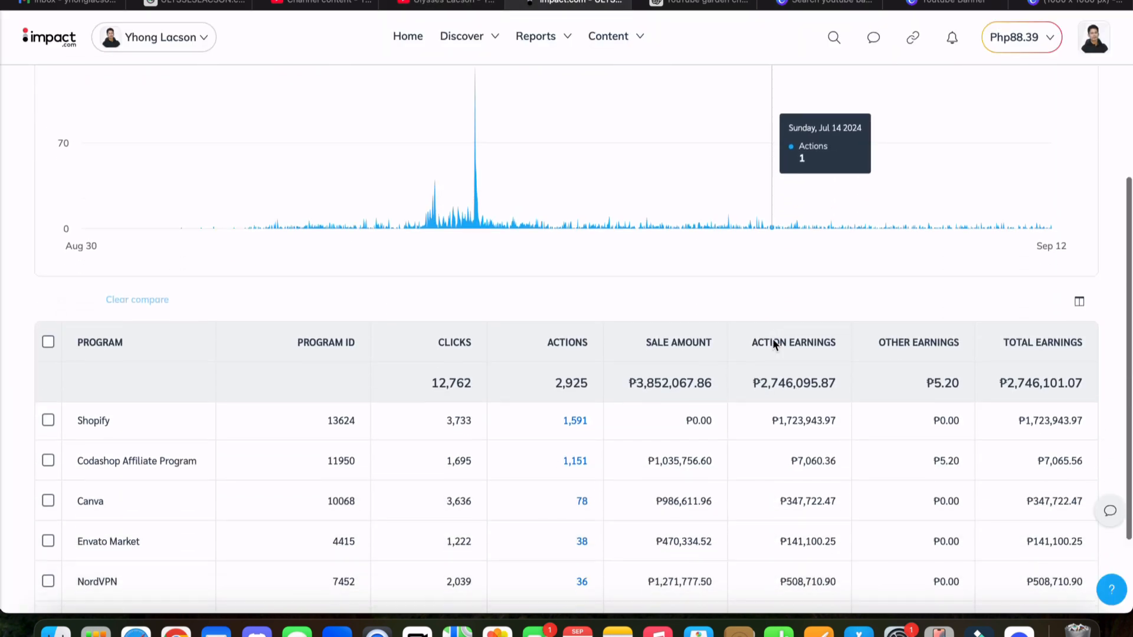
scroll(774, 340, "up", 1)
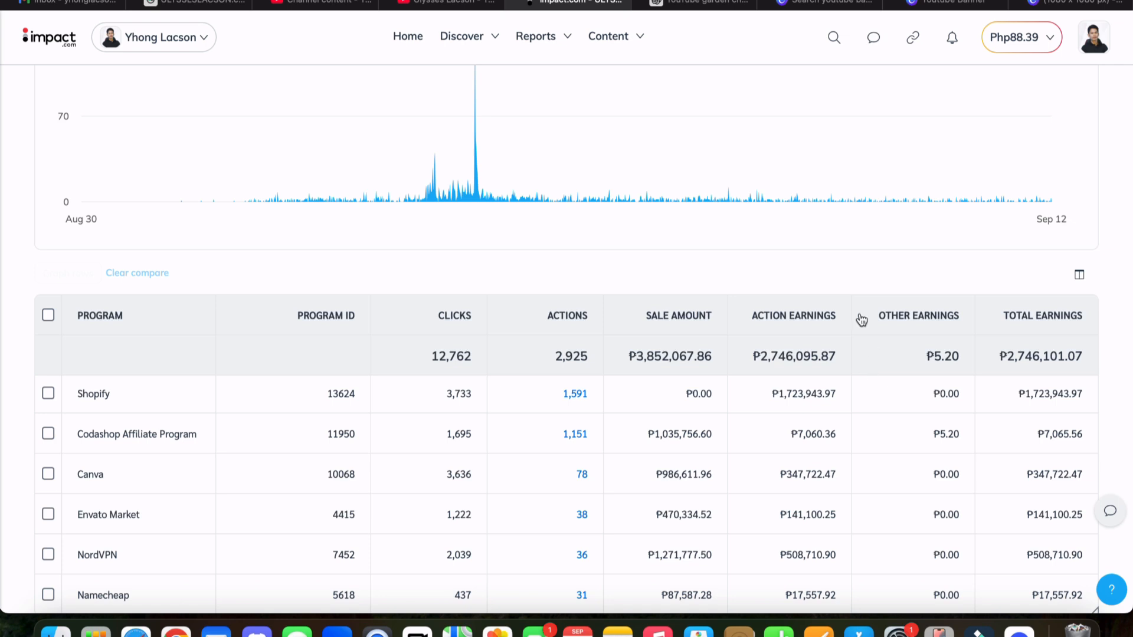
scroll(523, 321, "up", 4)
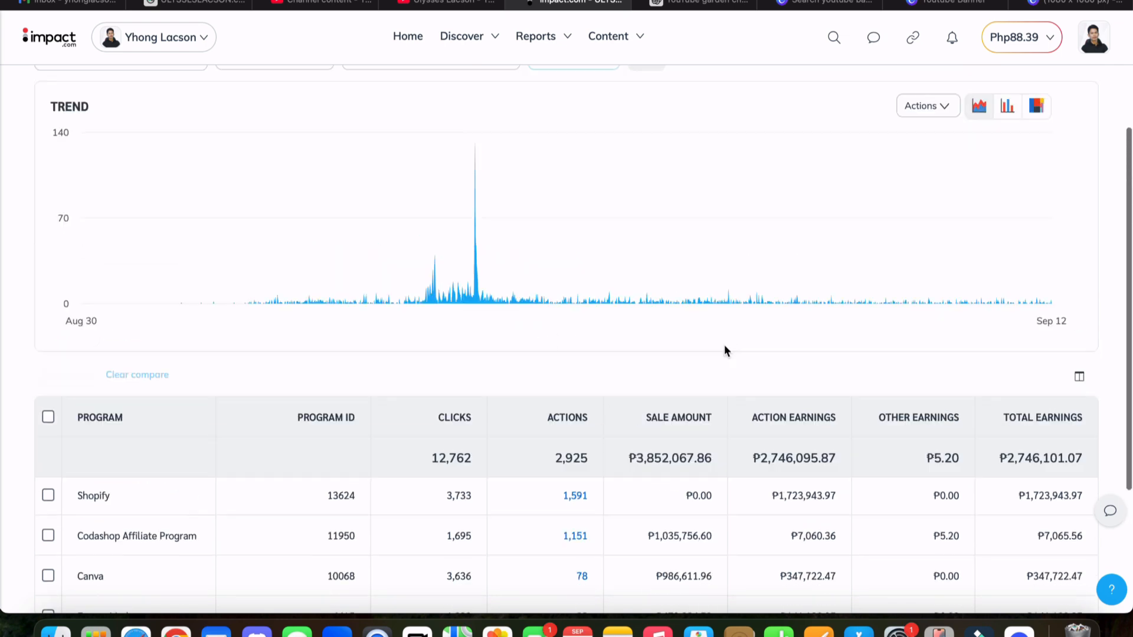
left_click(458, 13)
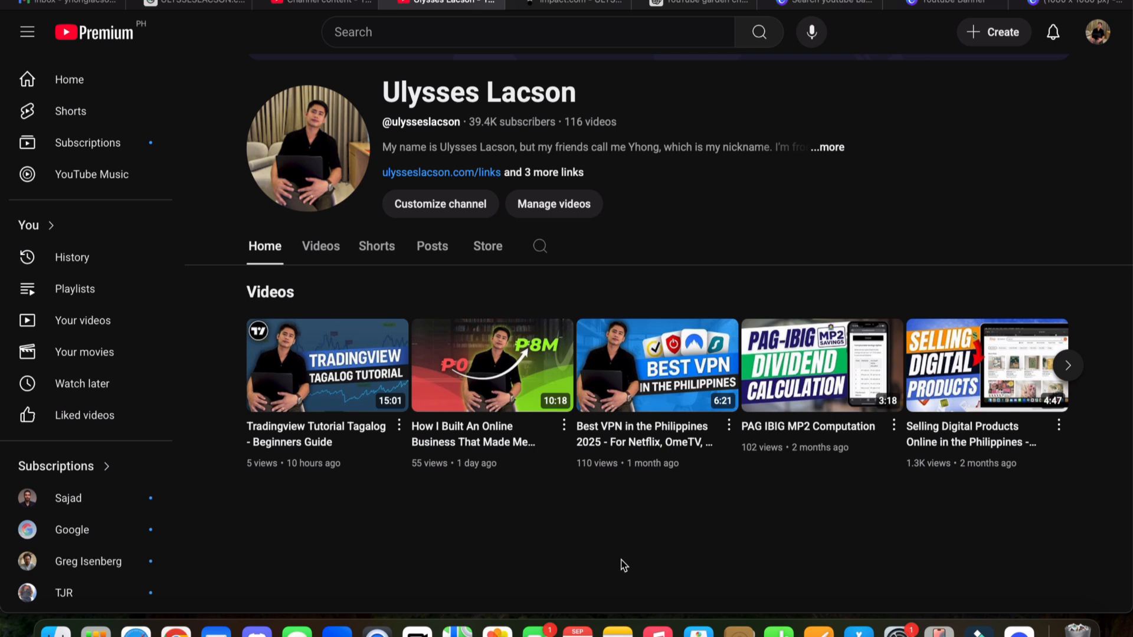
scroll(624, 565, "down", 1)
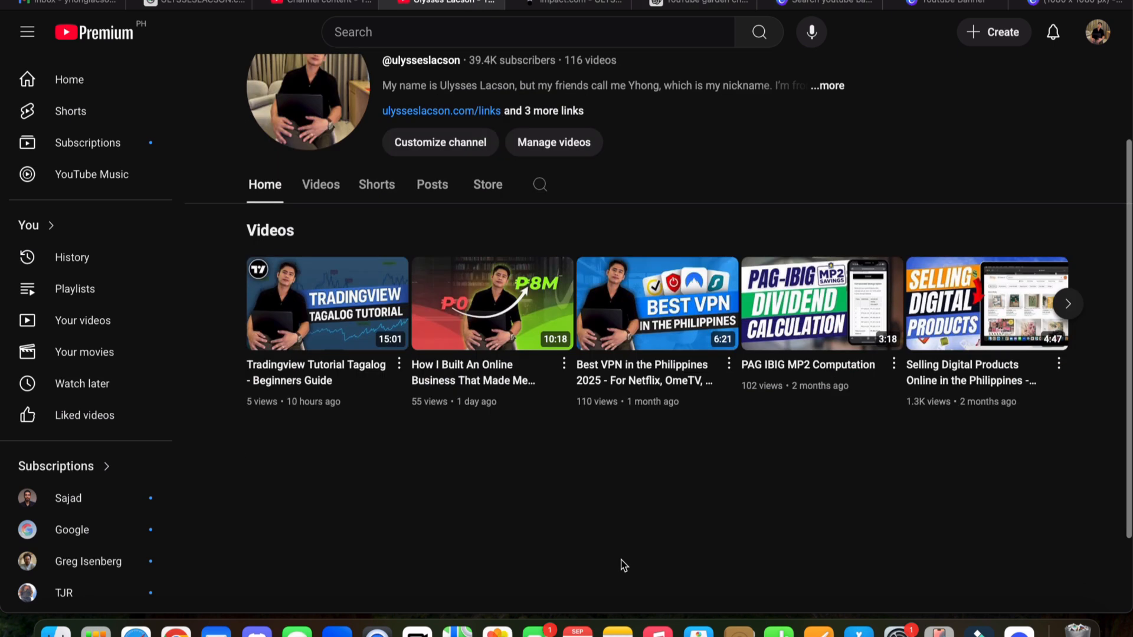